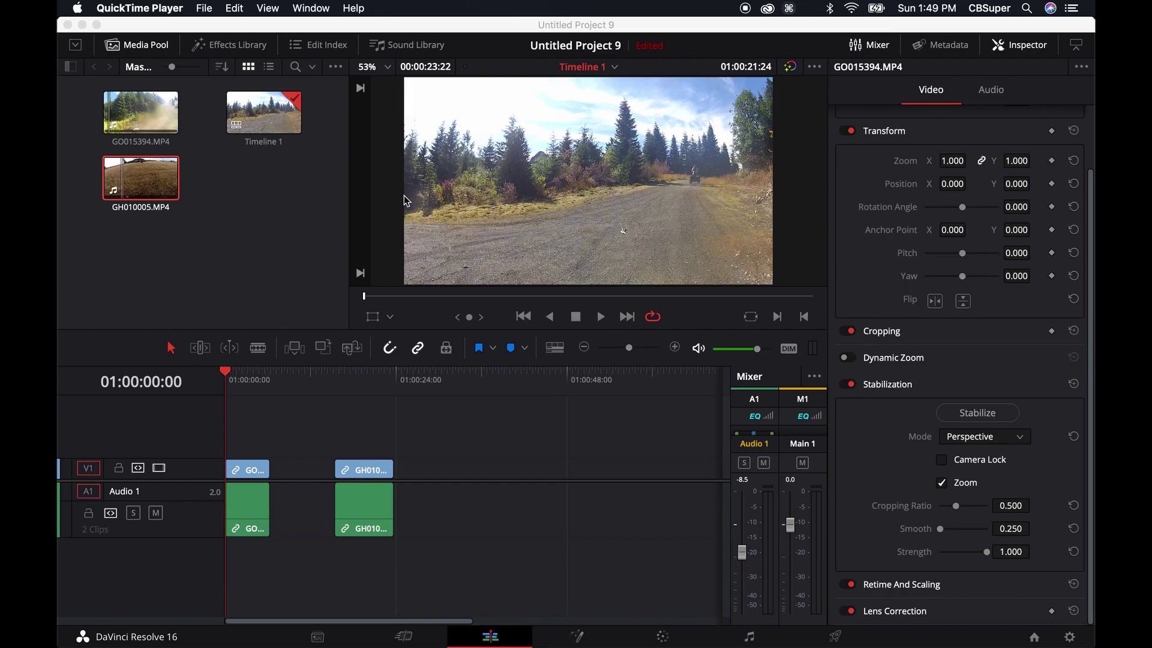
left_click(390, 395)
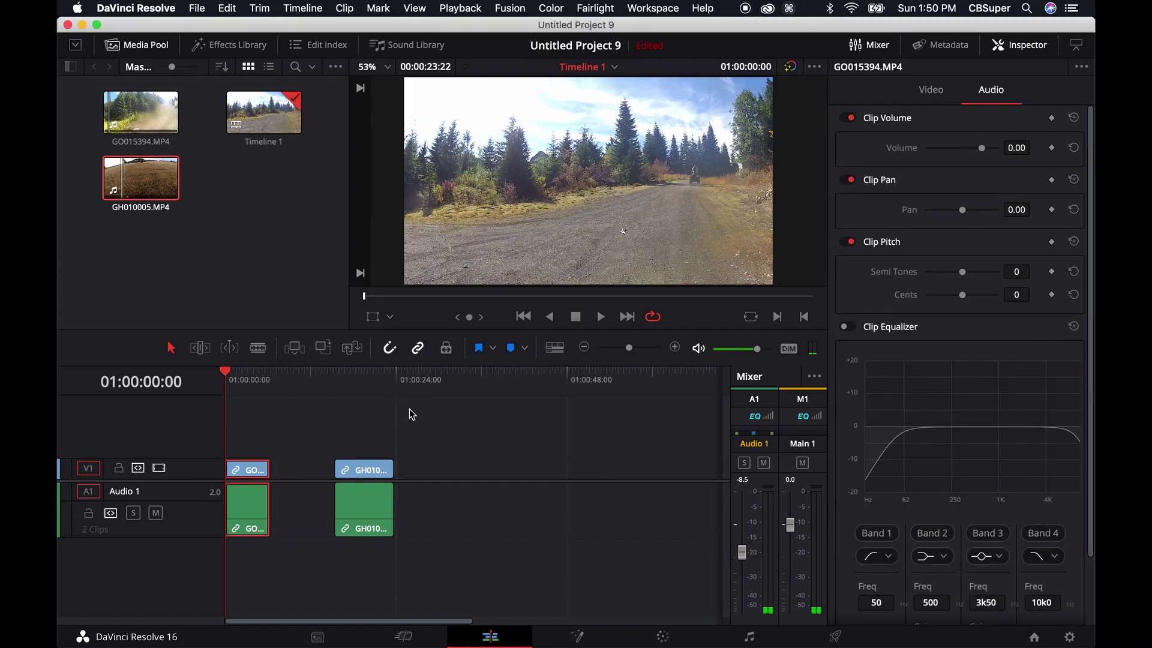
key("space")
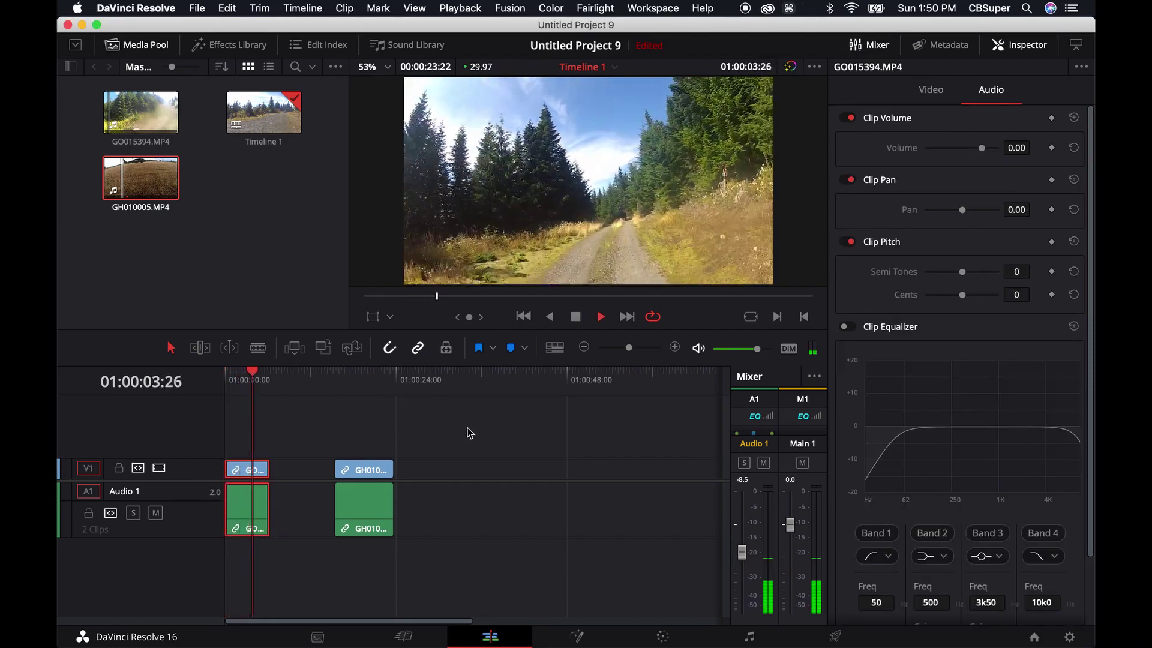
key("space")
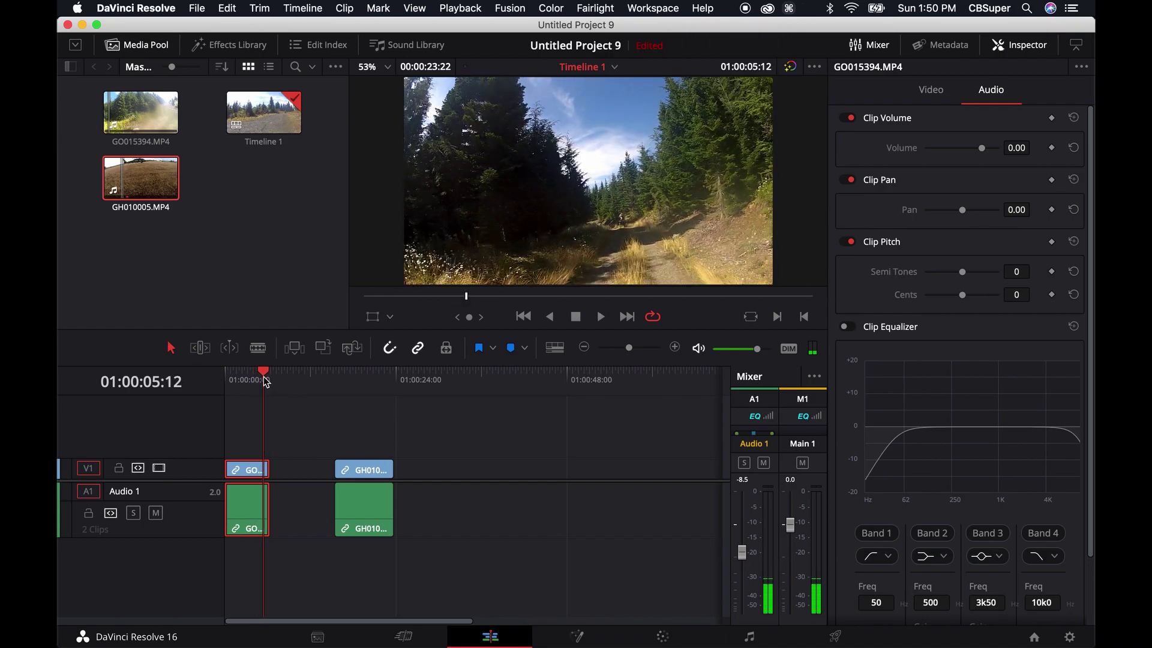
key("Home")
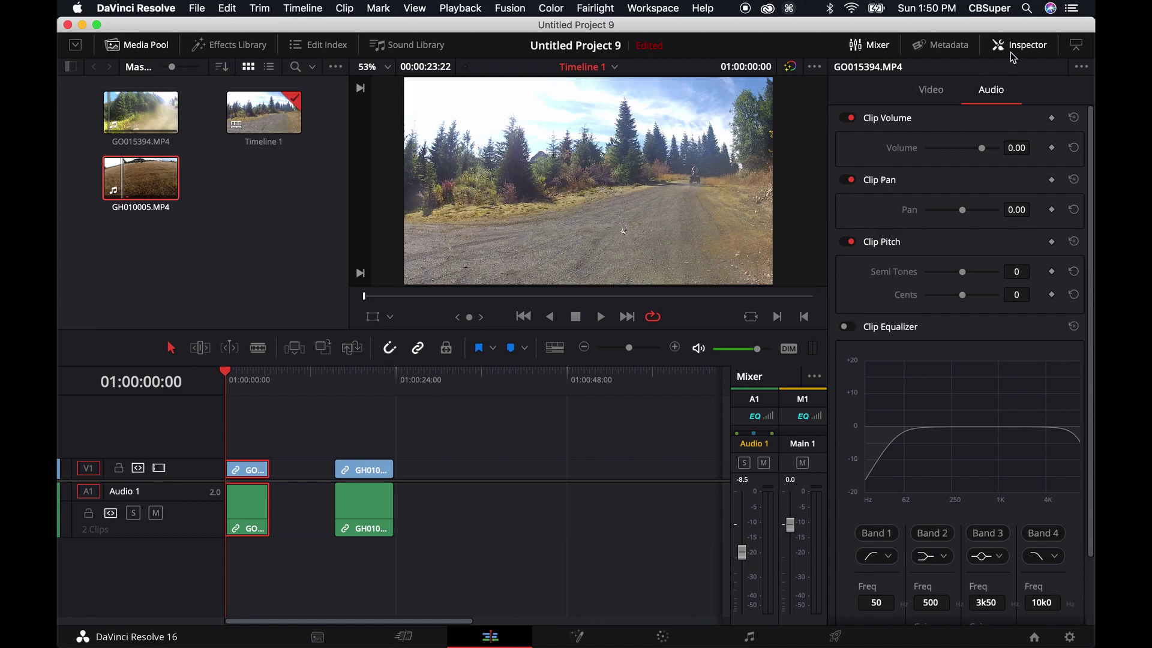
- Show the first clip's Video > Stabilization settings, leaving Mode on Perspective
left_click(249, 474)
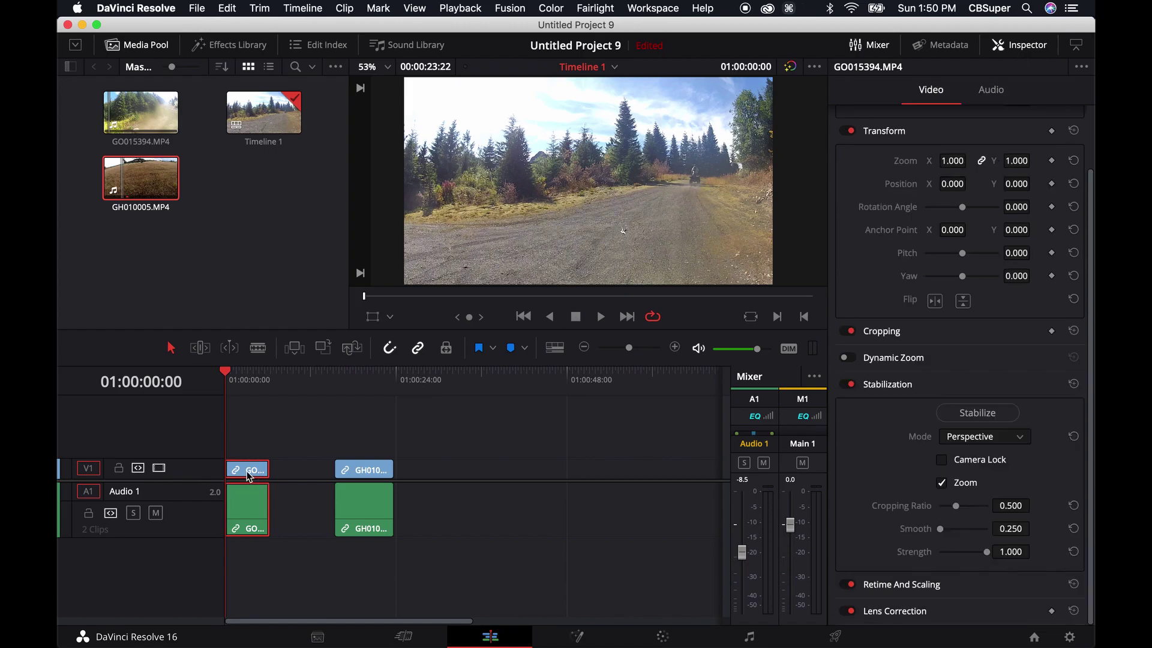
left_click(904, 390)
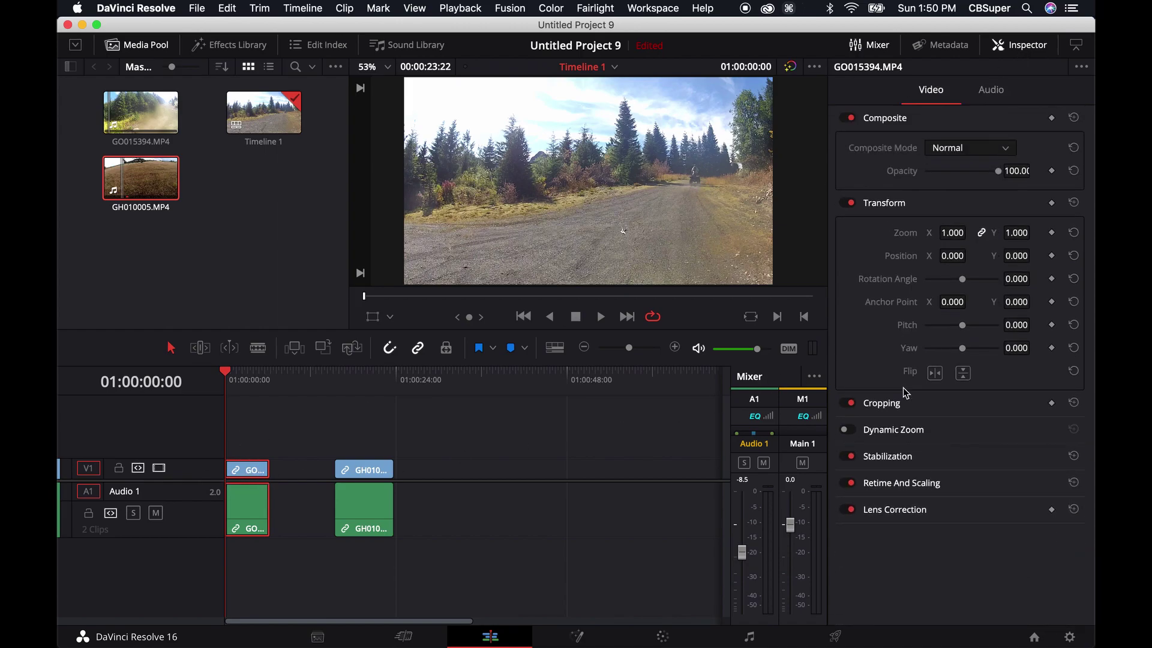
left_click(897, 459)
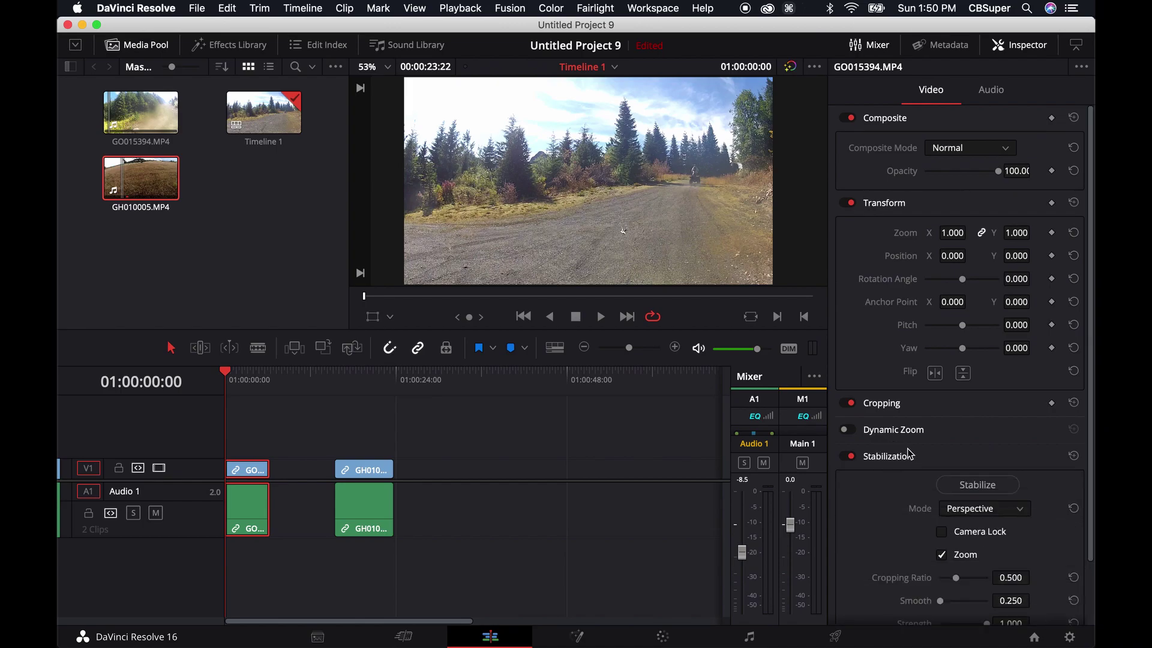
scroll(947, 450, "down", 2)
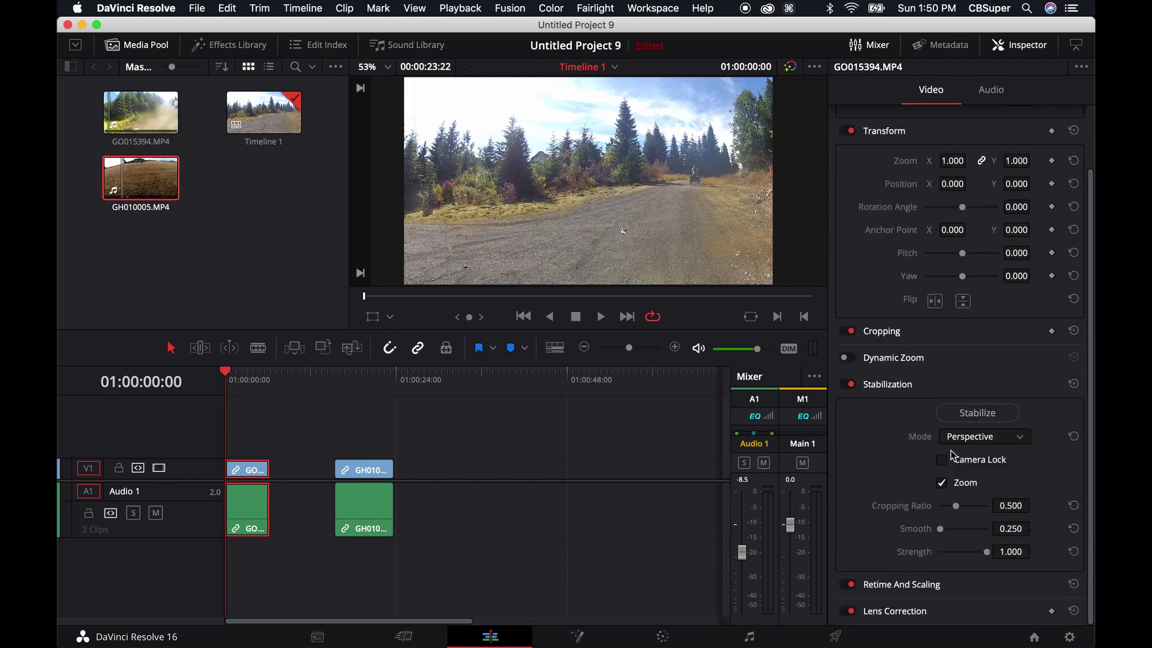
left_click(965, 441)
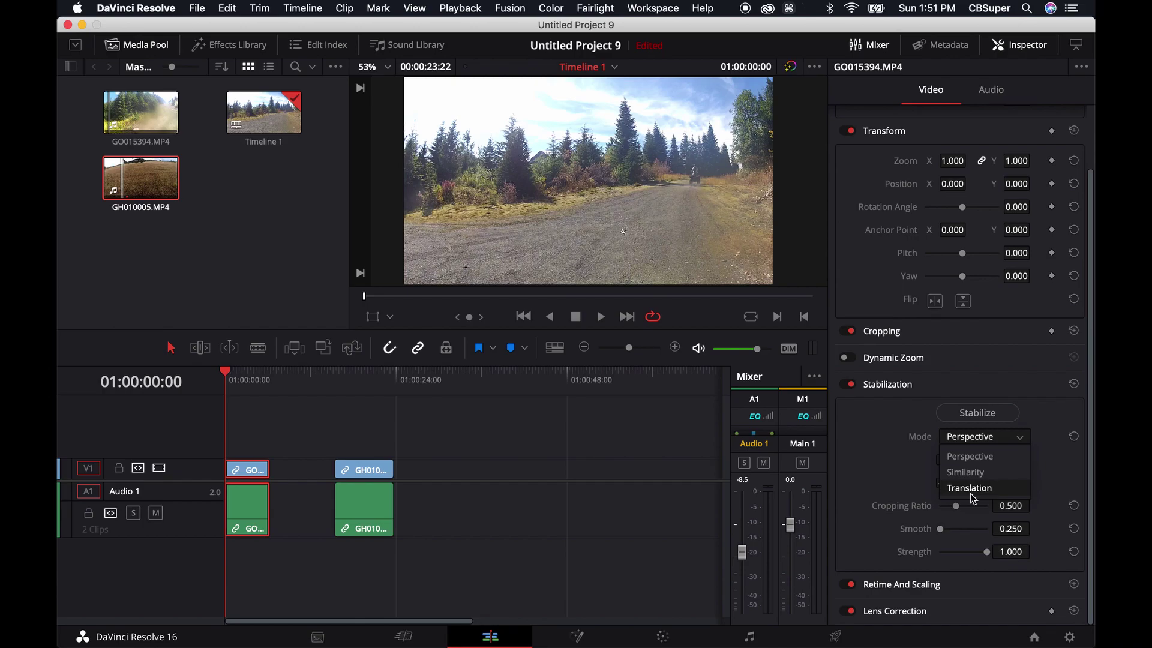
left_click(909, 463)
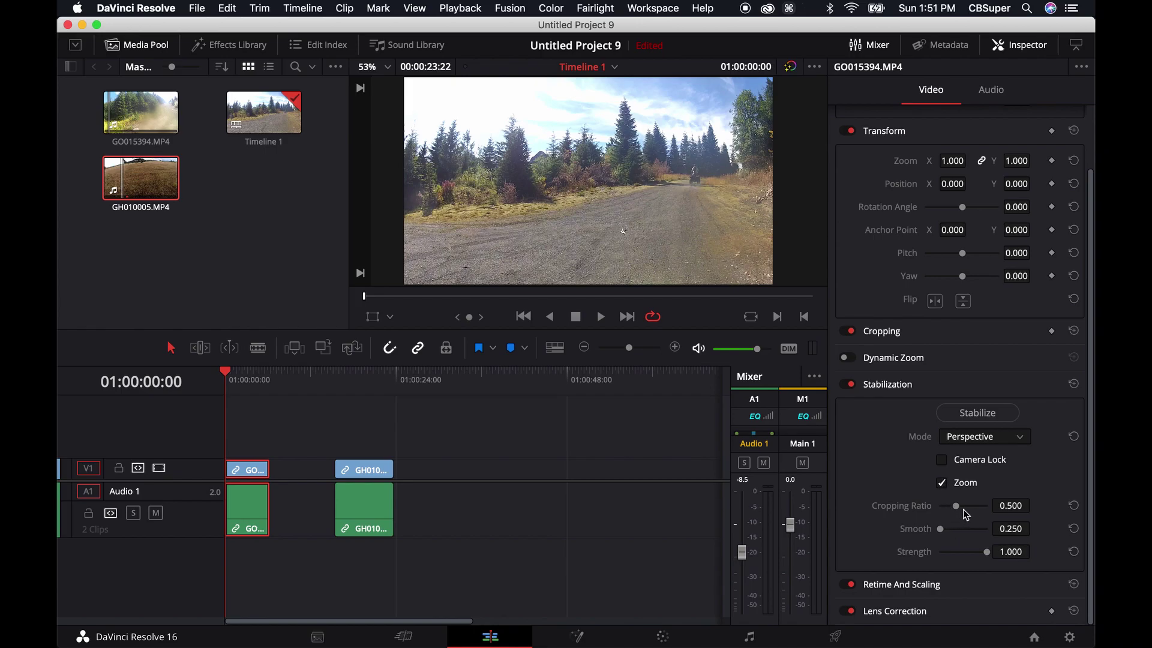
- Set the Cropping Ratio to 0.250 and raise Smooth from 0.250 to 0.504
left_click_drag(955, 507, 905, 506)
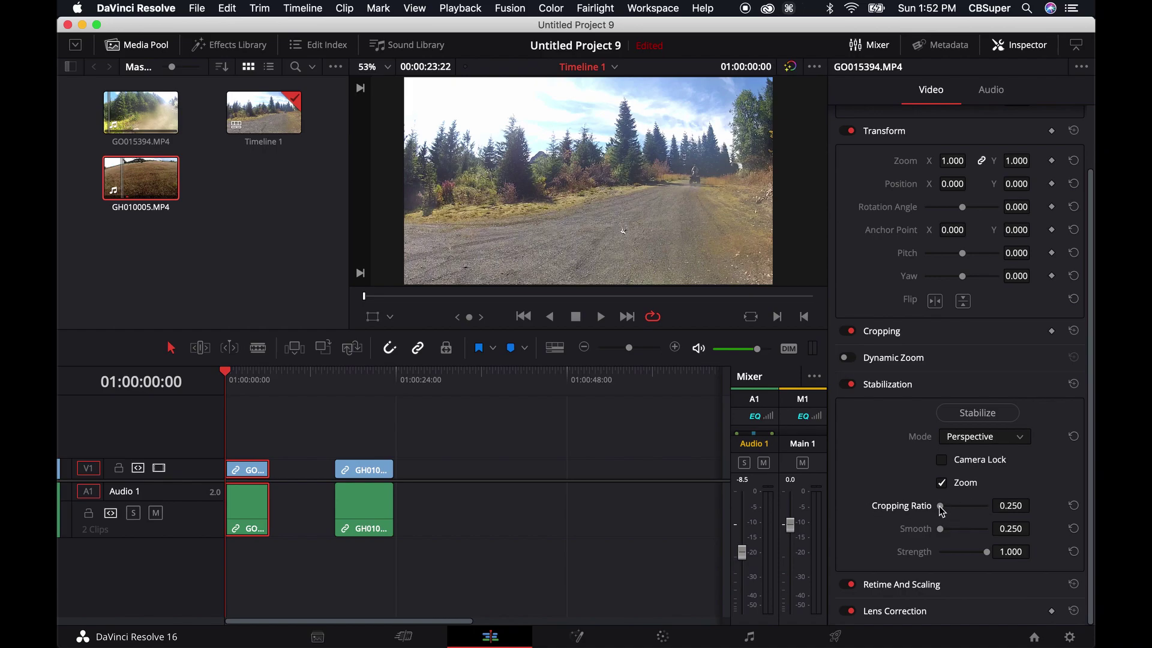
left_click_drag(941, 506, 1036, 507)
left_click_drag(987, 507, 814, 510)
left_click_drag(940, 529, 959, 534)
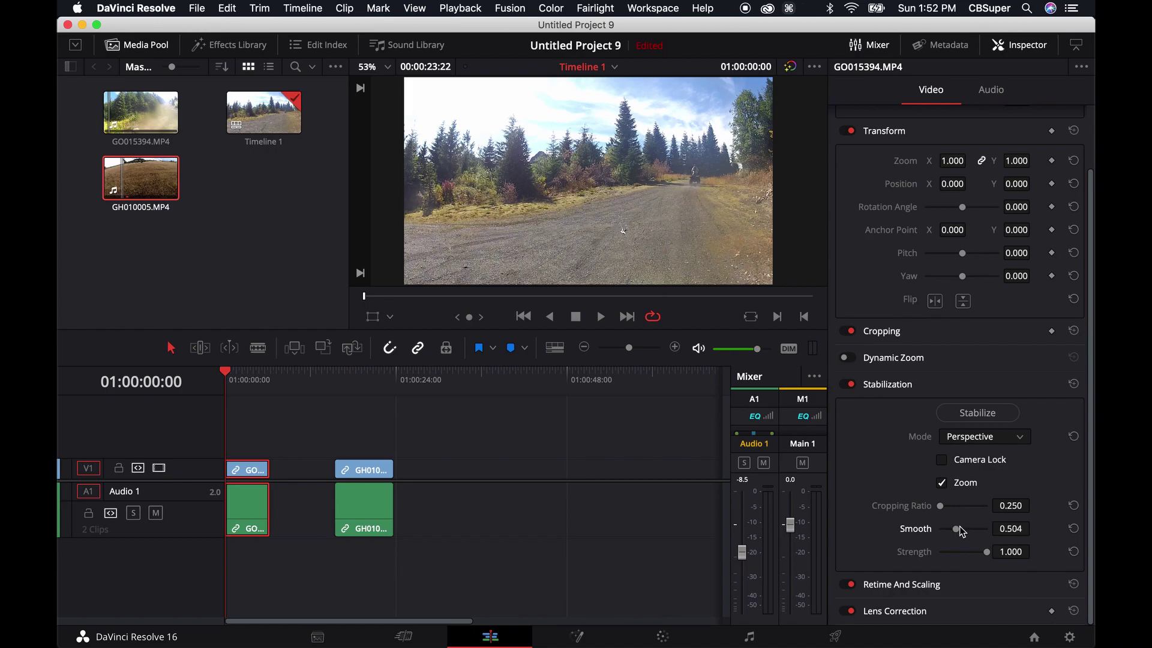
- Stabilize the first clip, play the result, and return the playhead to the start
left_click(992, 415)
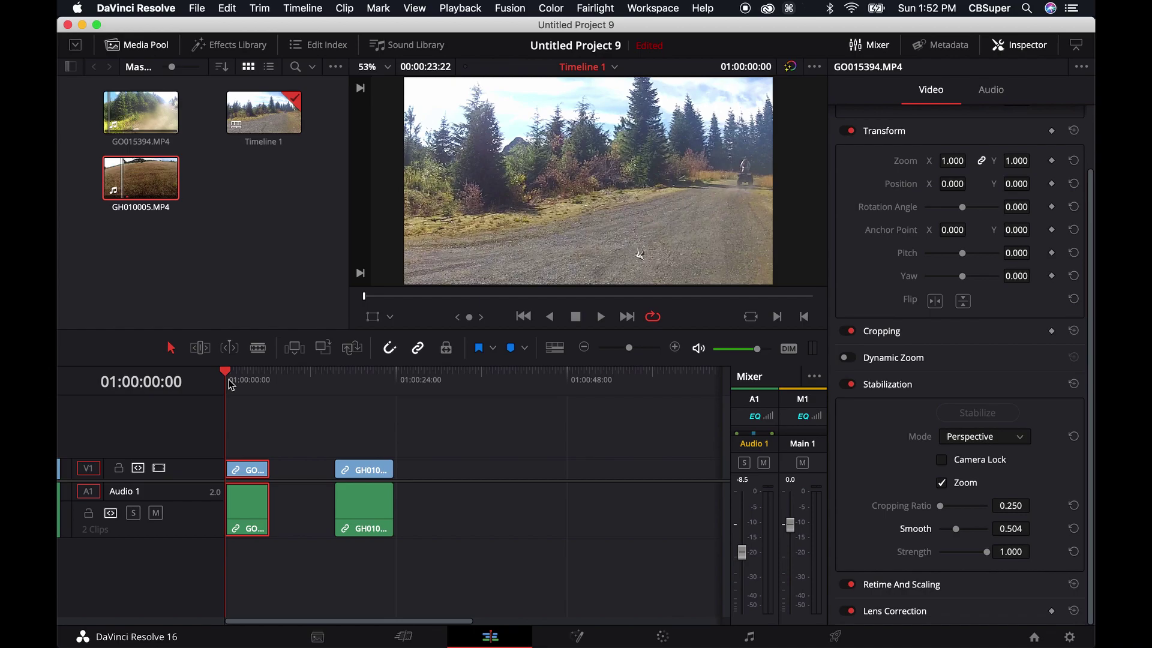
key("space")
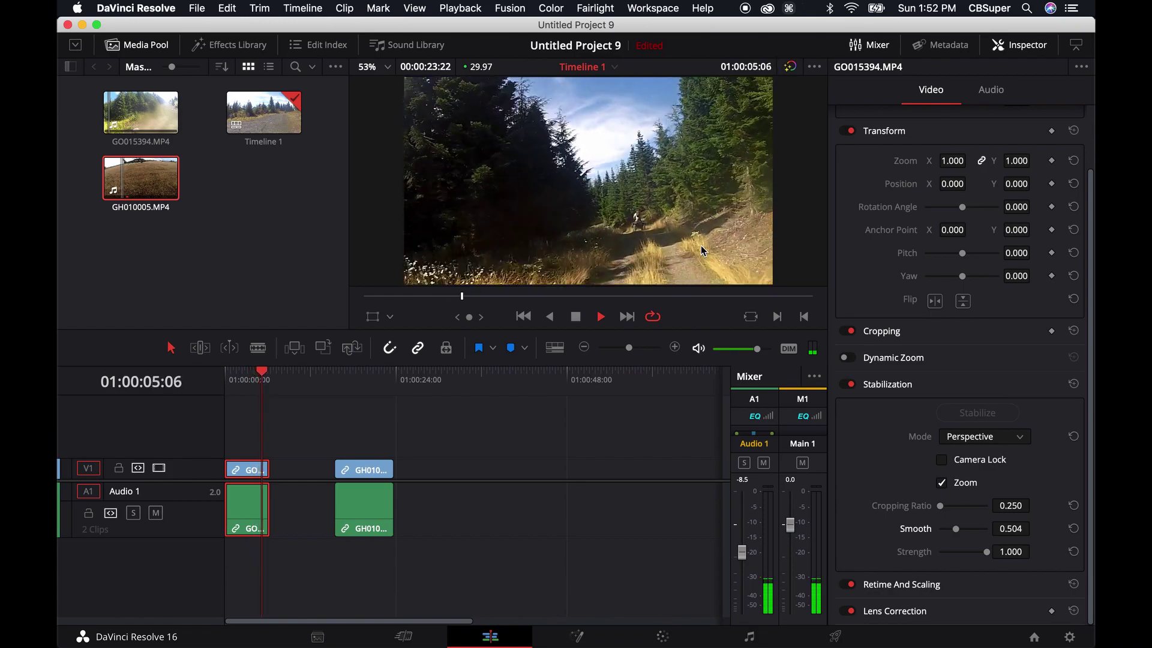
key("space")
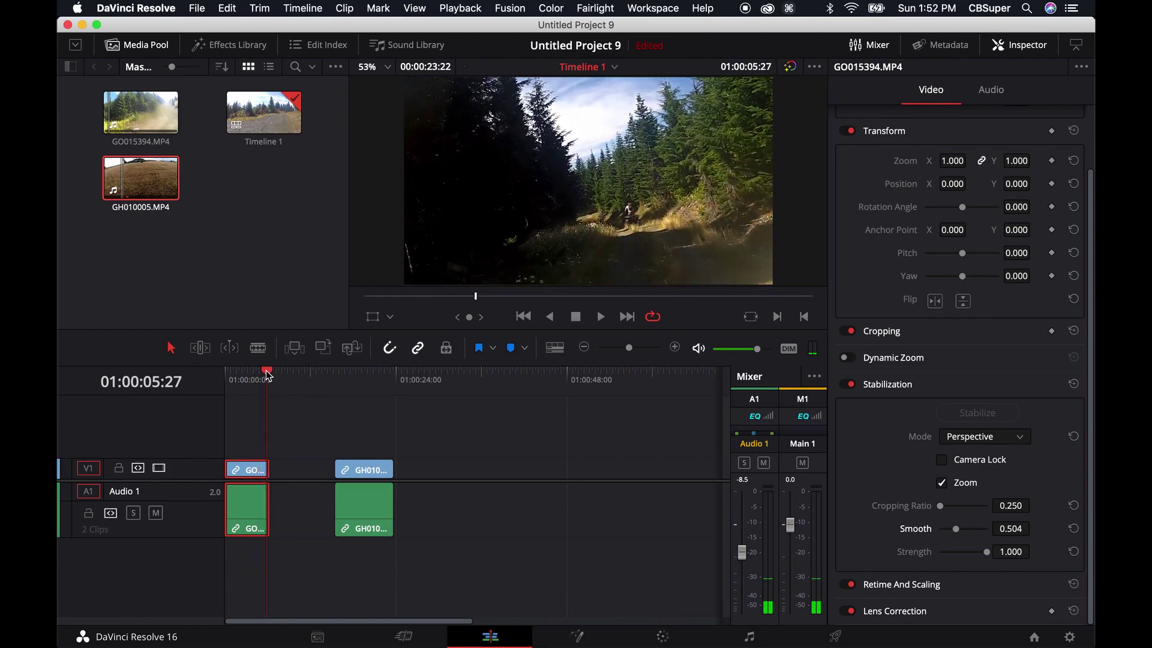
left_click_drag(268, 375, 219, 373)
- Switch Mode to Similarity, re-stabilize, and review the clip from the start
left_click(1023, 437)
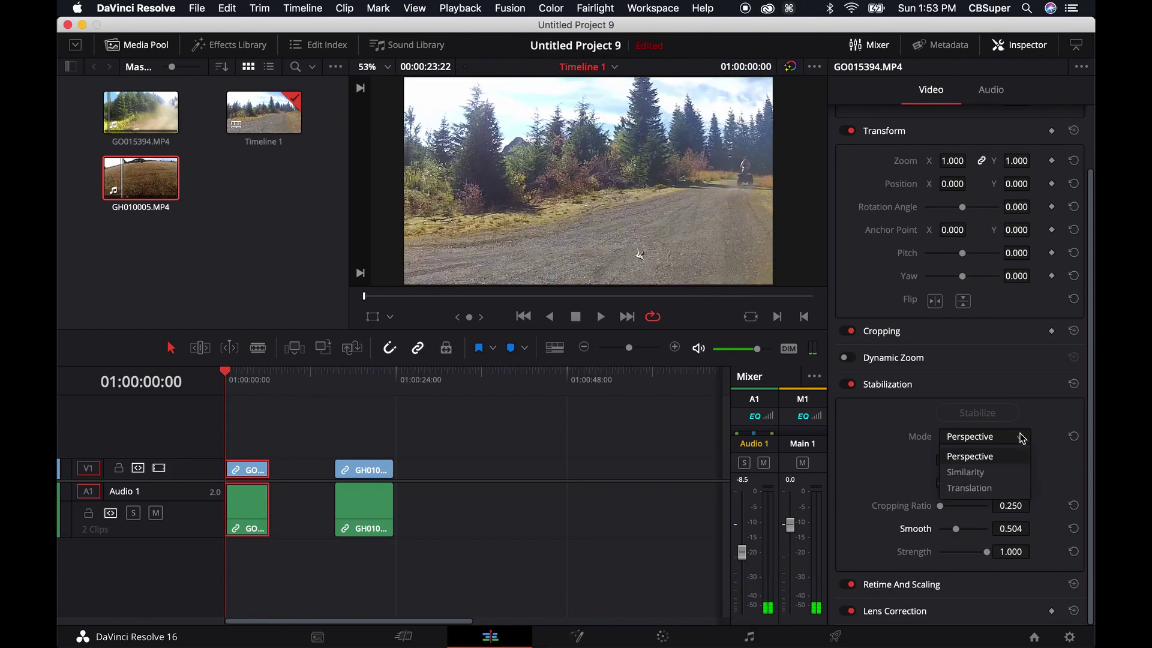
left_click(978, 472)
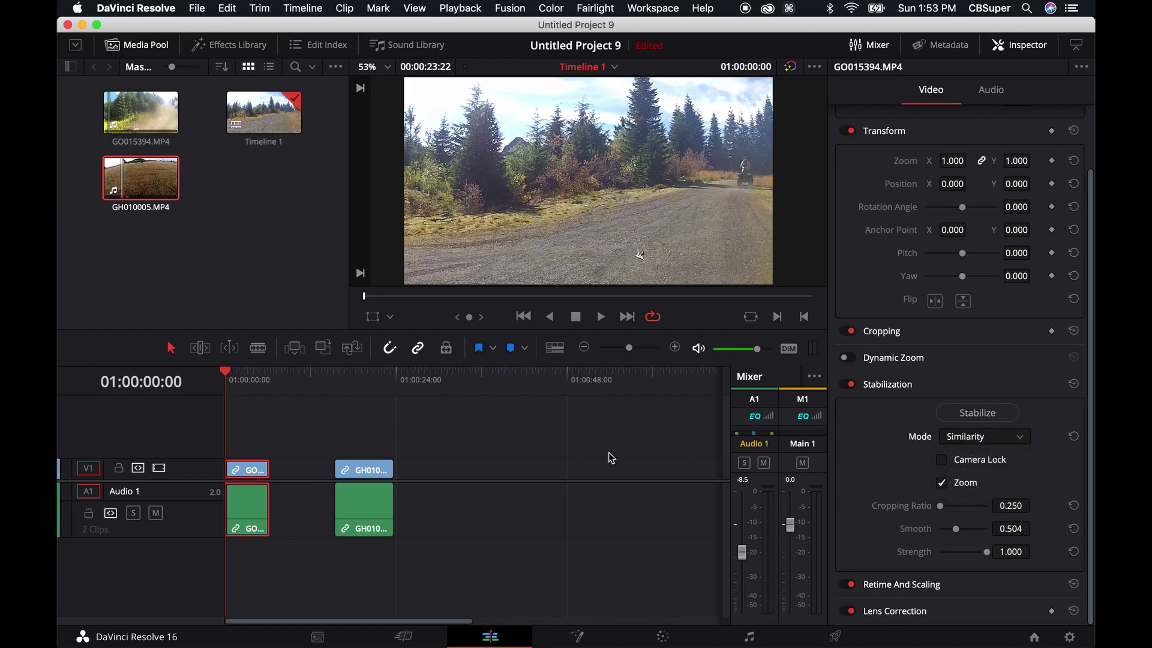
left_click(999, 419)
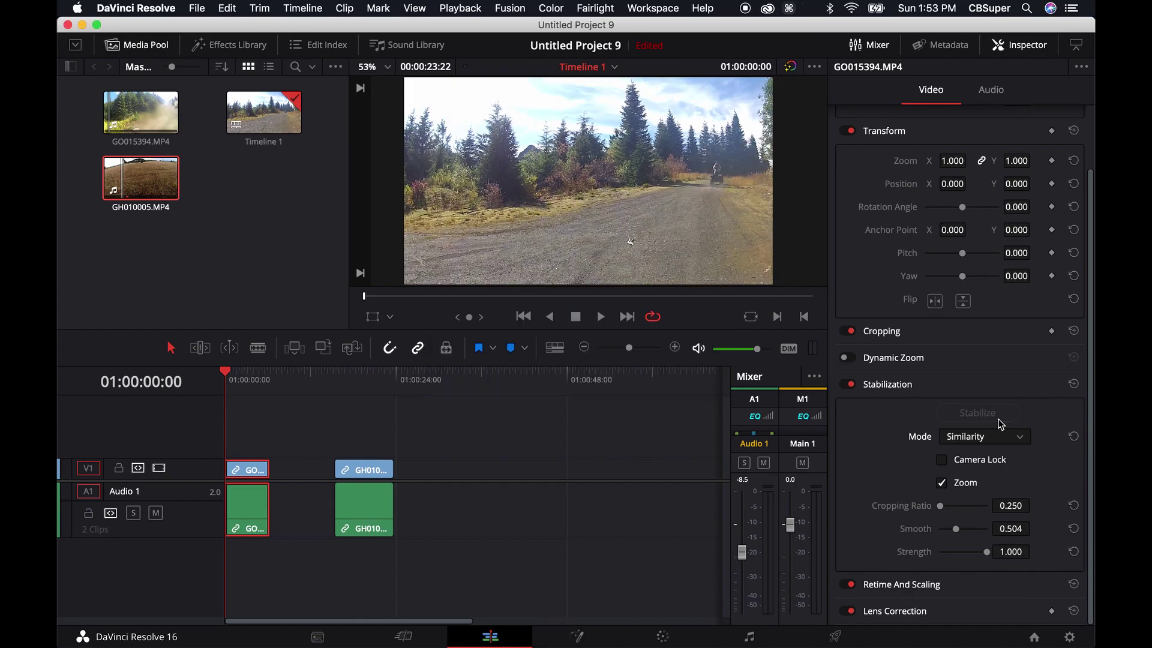
key("space")
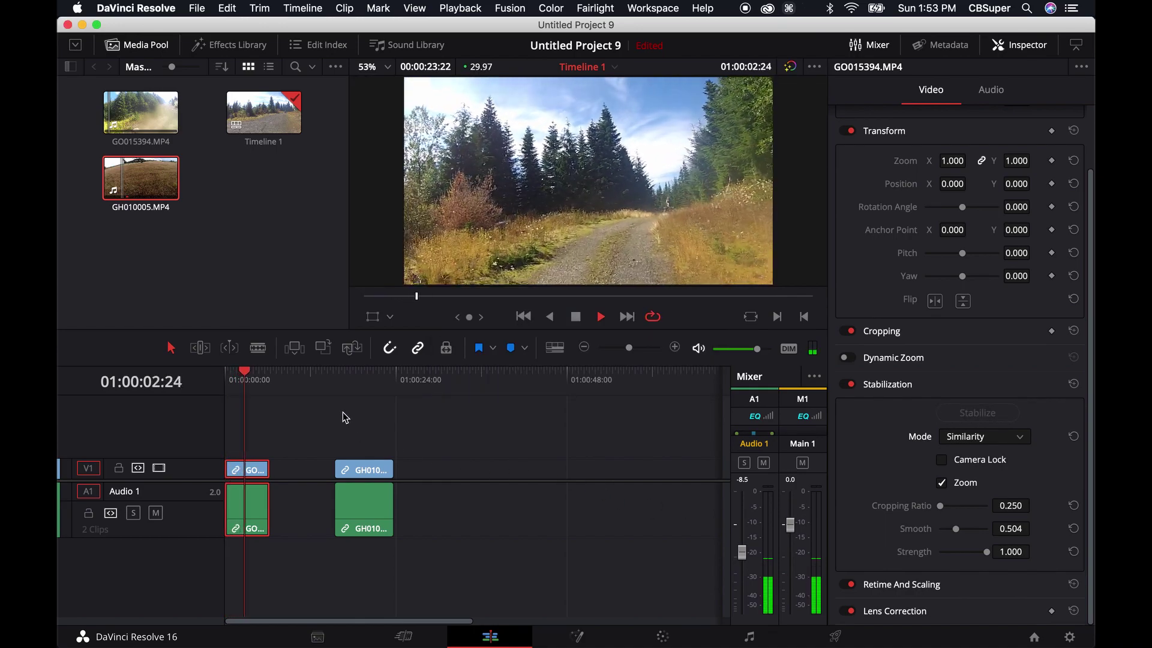
left_click(575, 317)
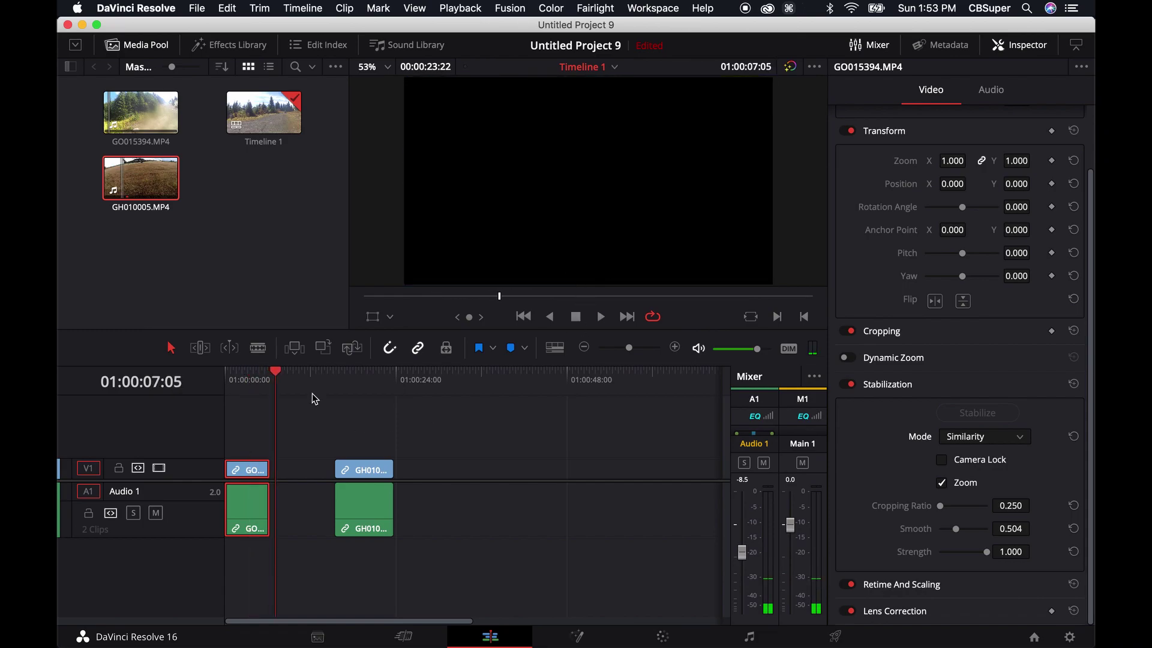
left_click_drag(251, 379, 226, 377)
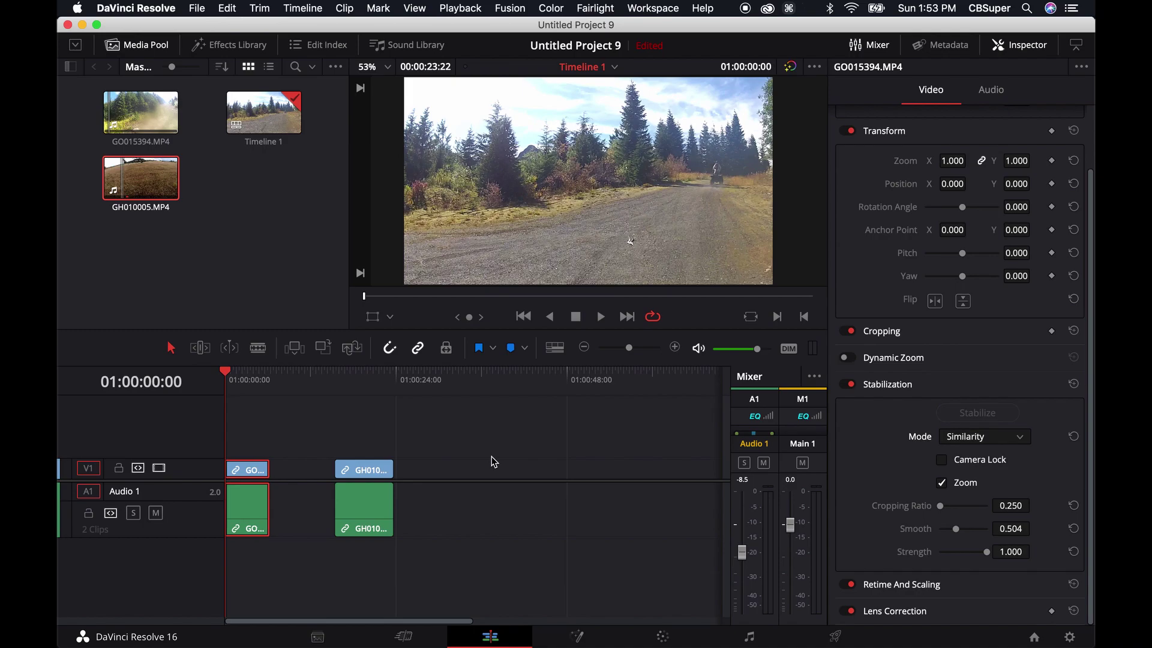
- Re-stabilize the first clip in Translation mode with Smooth 0.446 and play it
left_click(960, 437)
left_click(958, 489)
mouse_move(956, 528)
left_mouse_down()
mouse_move(965, 529)
mouse_move(951, 528)
left_mouse_up()
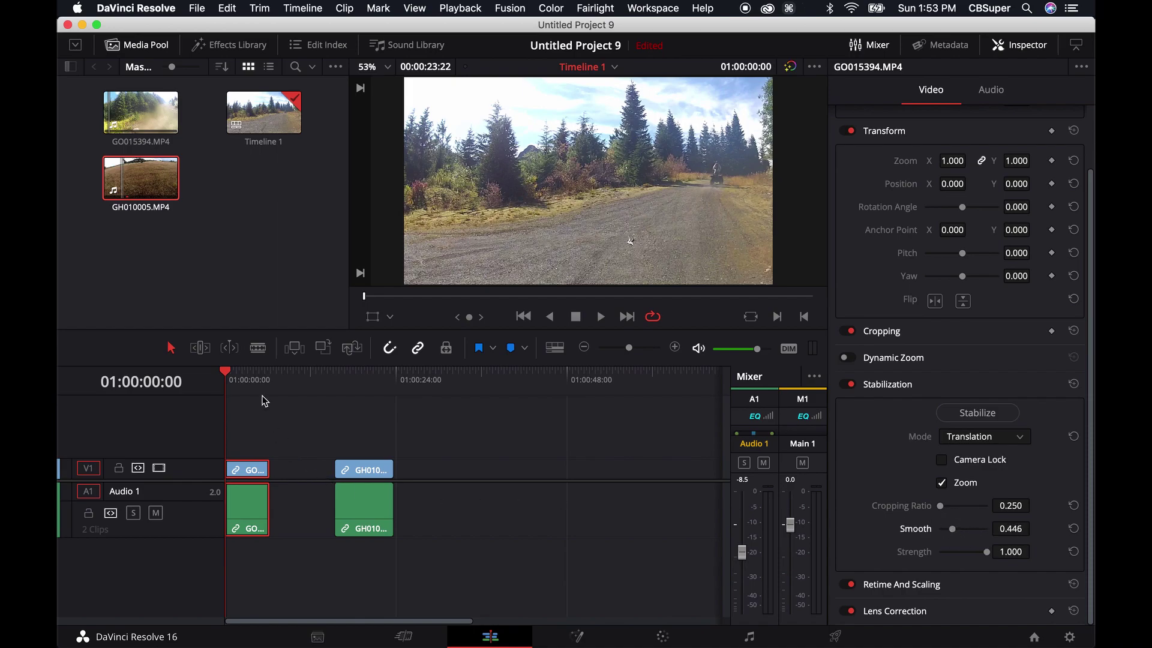
left_click(966, 414)
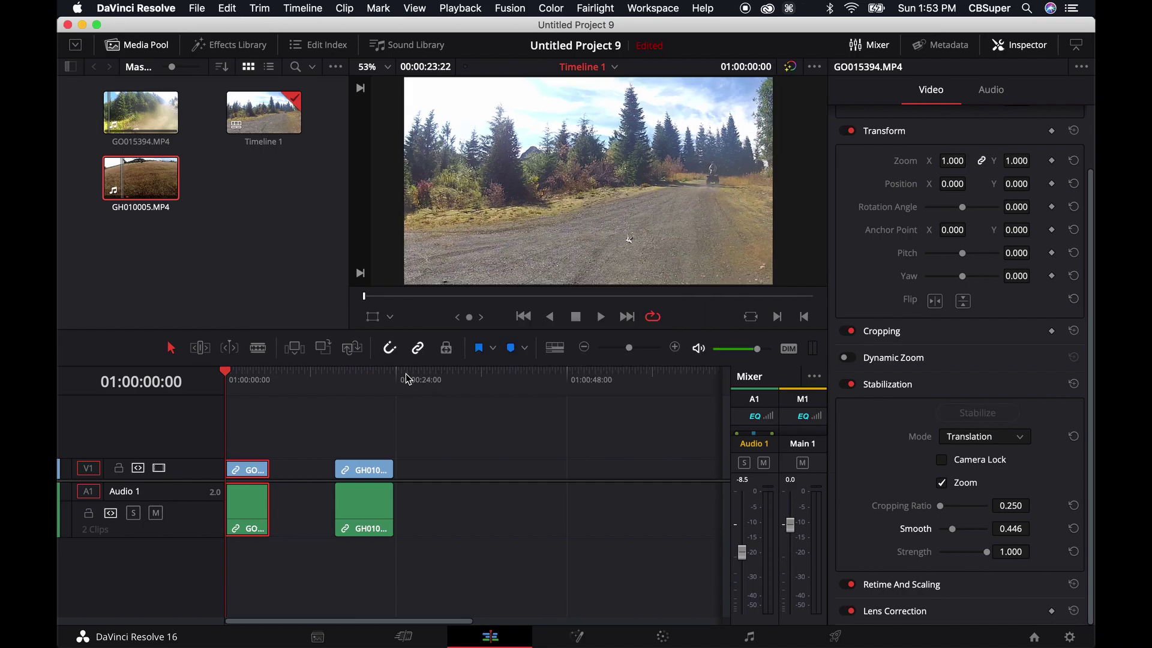
key("space")
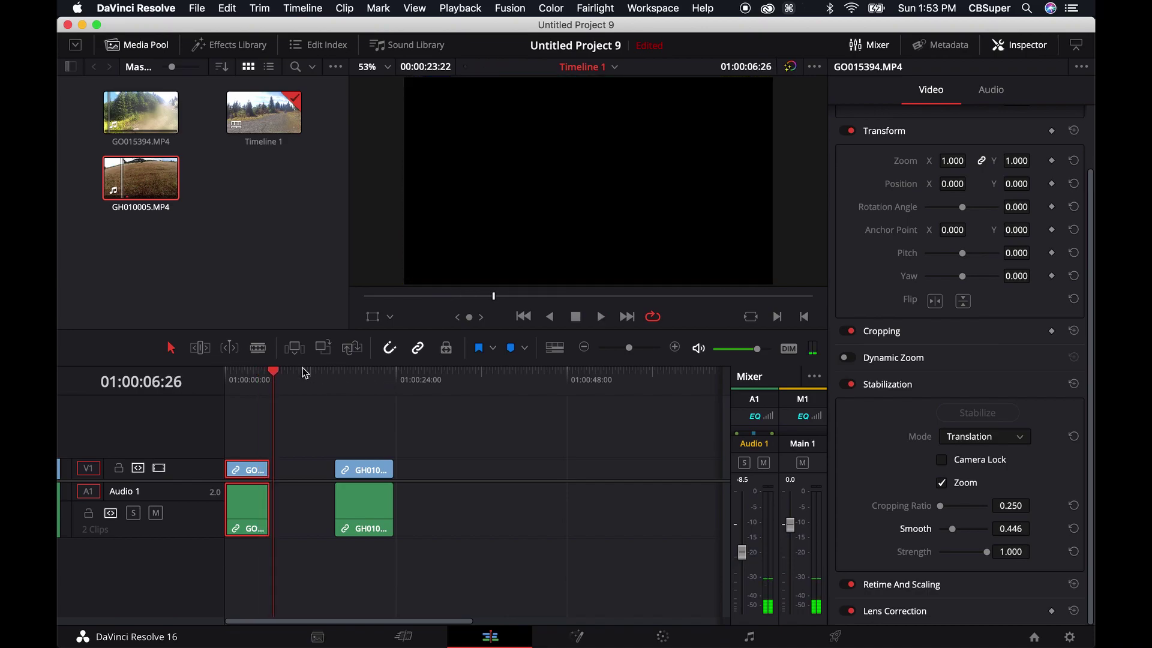
- Raise Smooth to 1.000 and re-stabilize the first clip
left_click_drag(305, 373, 225, 374)
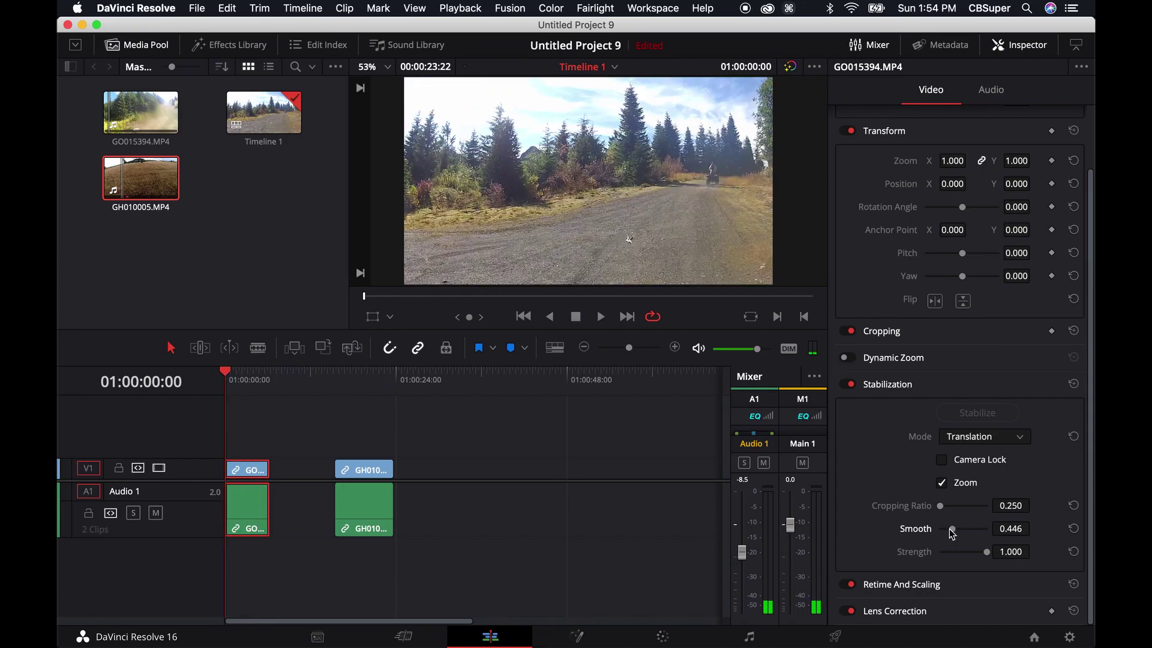
left_click_drag(949, 528, 978, 533)
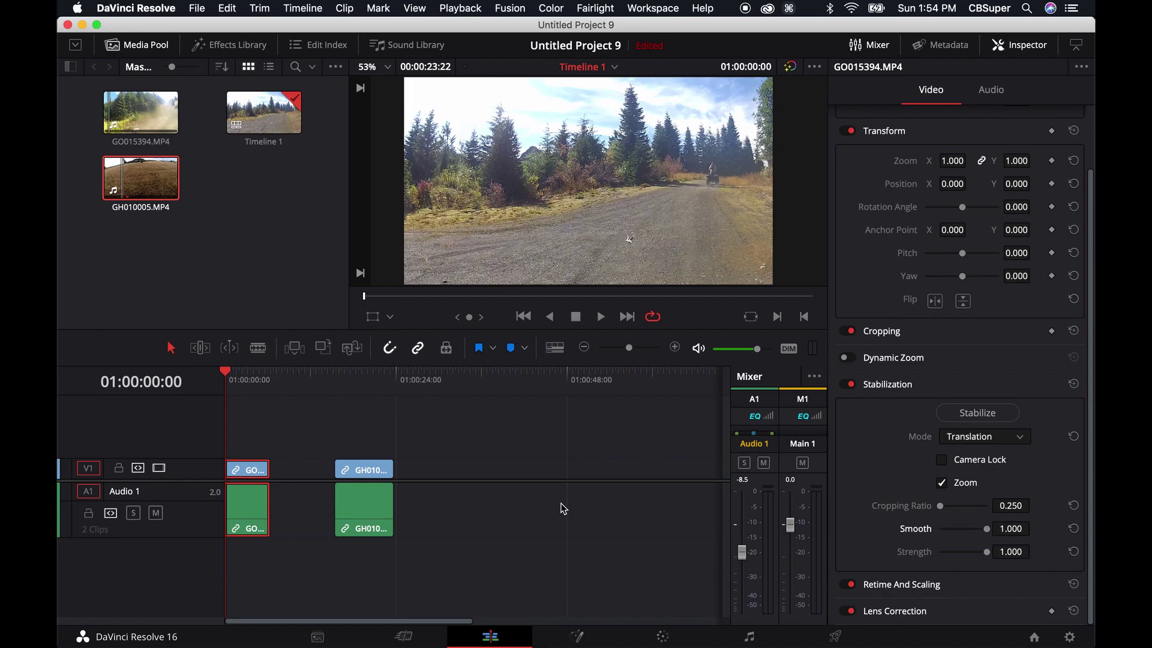
left_click(977, 417)
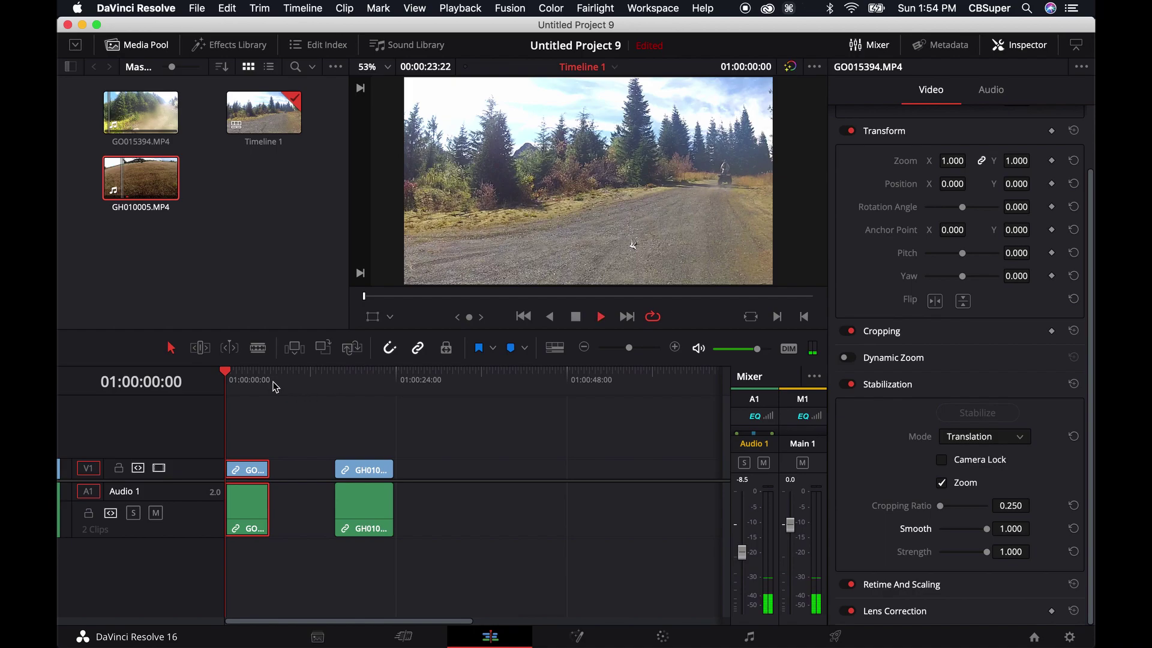
- Review the fully smoothed clip from the start, then scrub to the GH010005 clip
left_click_drag(275, 381, 182, 379)
key("space")
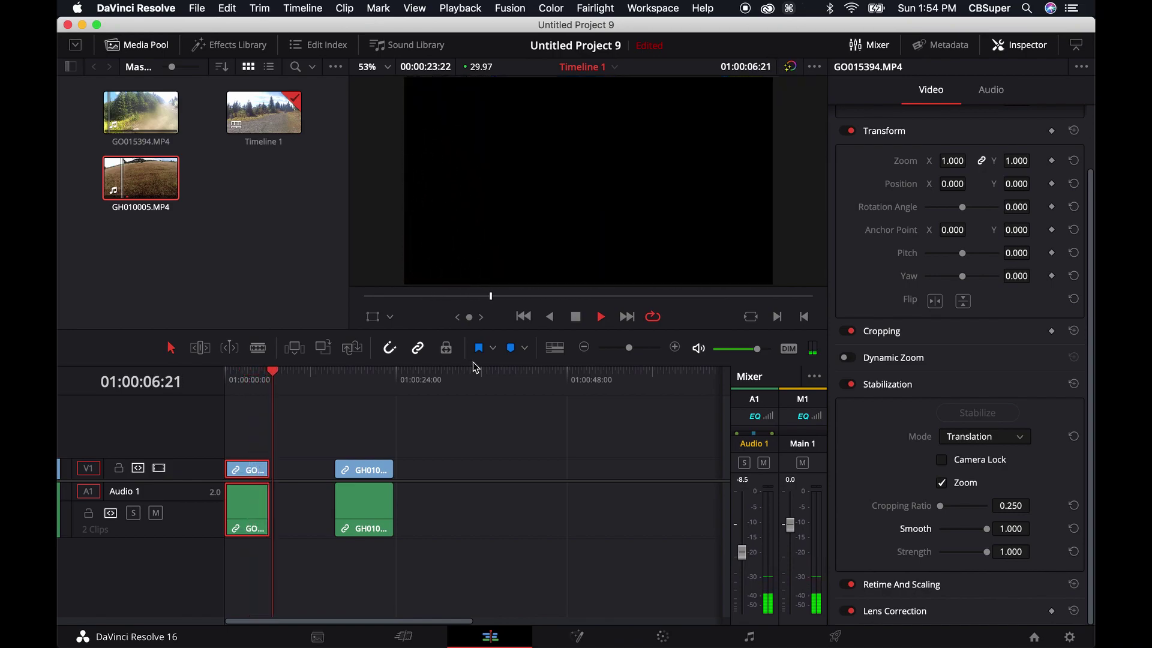
key("space")
left_click_drag(273, 377, 214, 373)
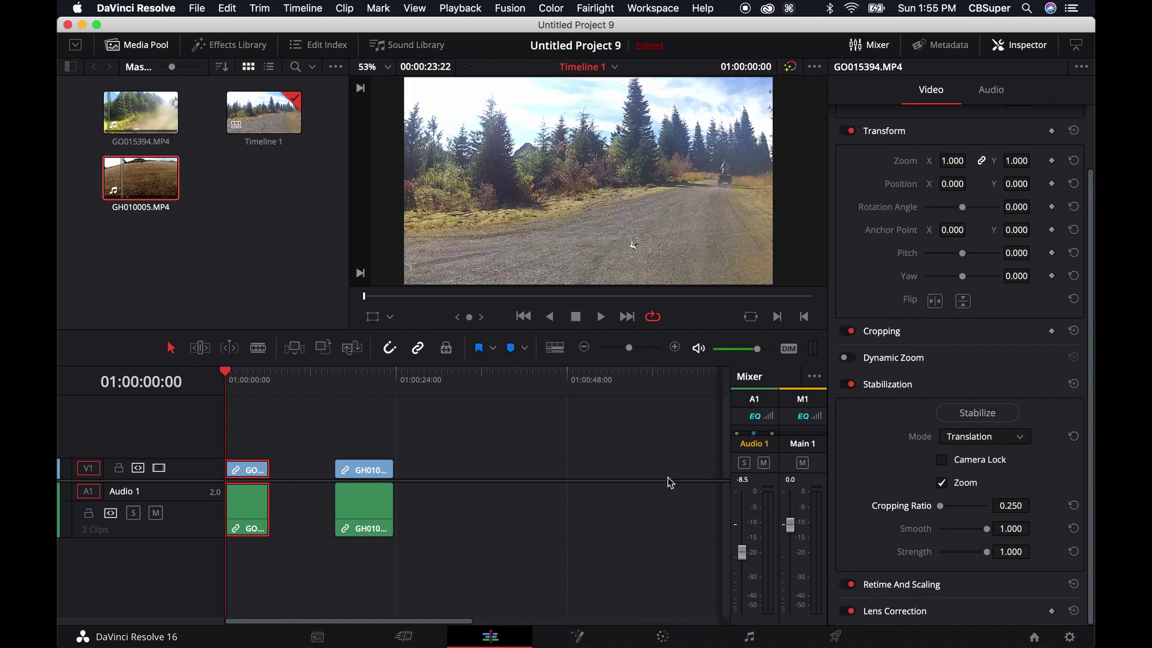
key("space")
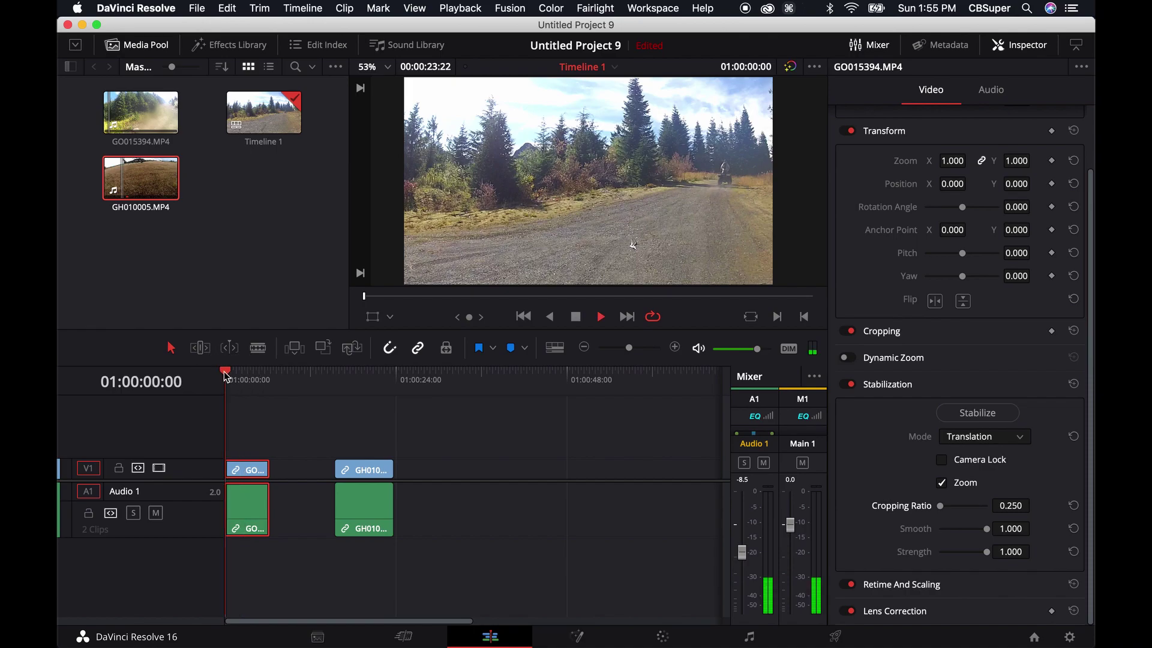
left_click(220, 378)
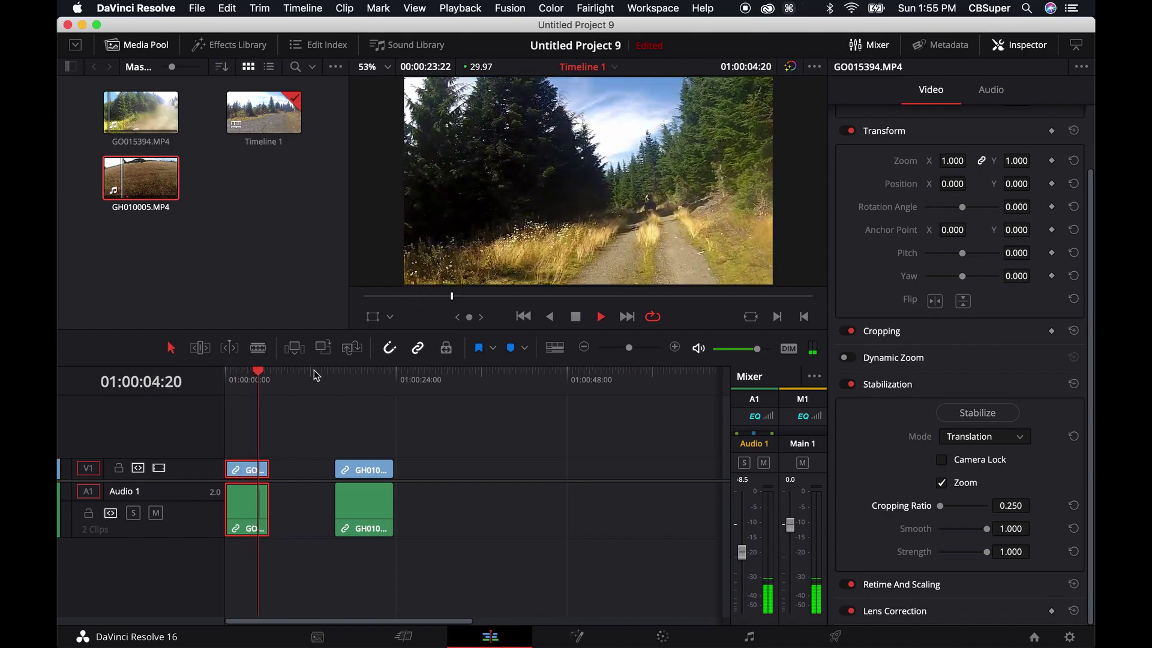
left_click_drag(294, 379, 336, 379)
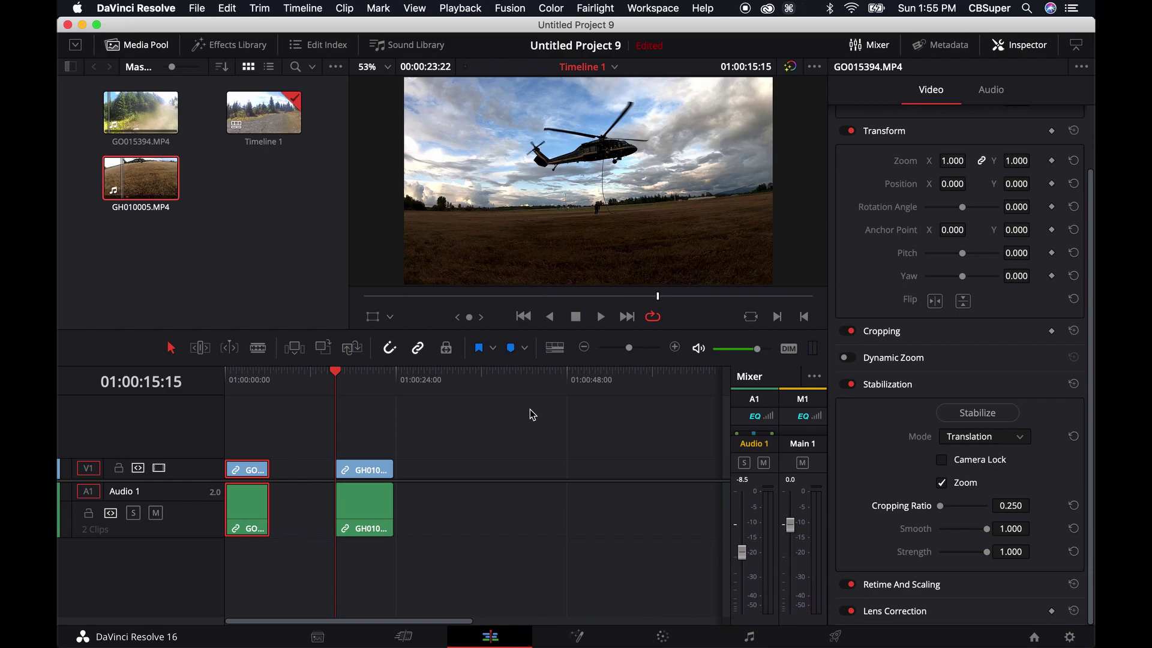
- Delete the GO015394 clip and move GH010005 to the timeline start
key("space")
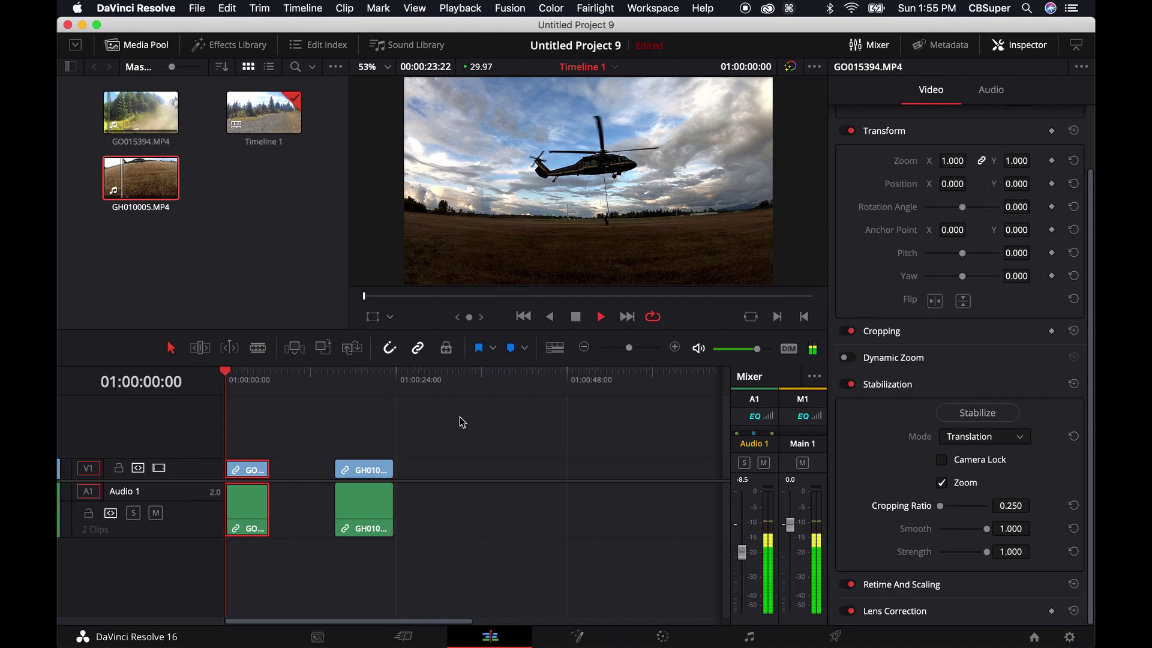
left_click_drag(373, 382, 345, 386)
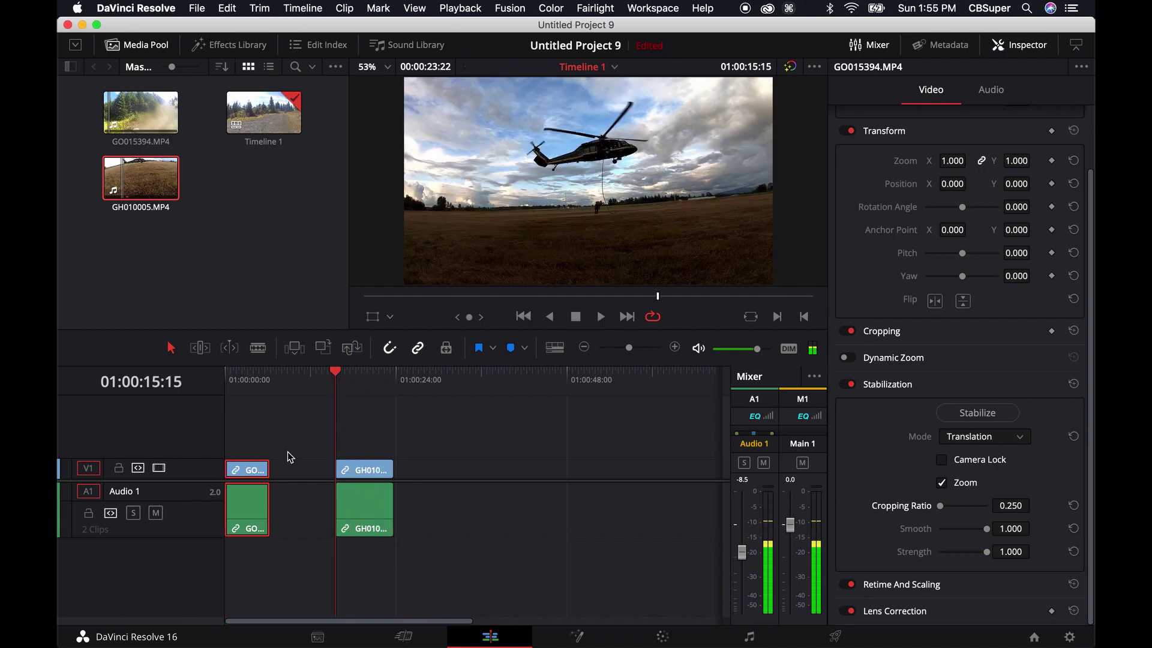
left_click(244, 504)
key("Delete")
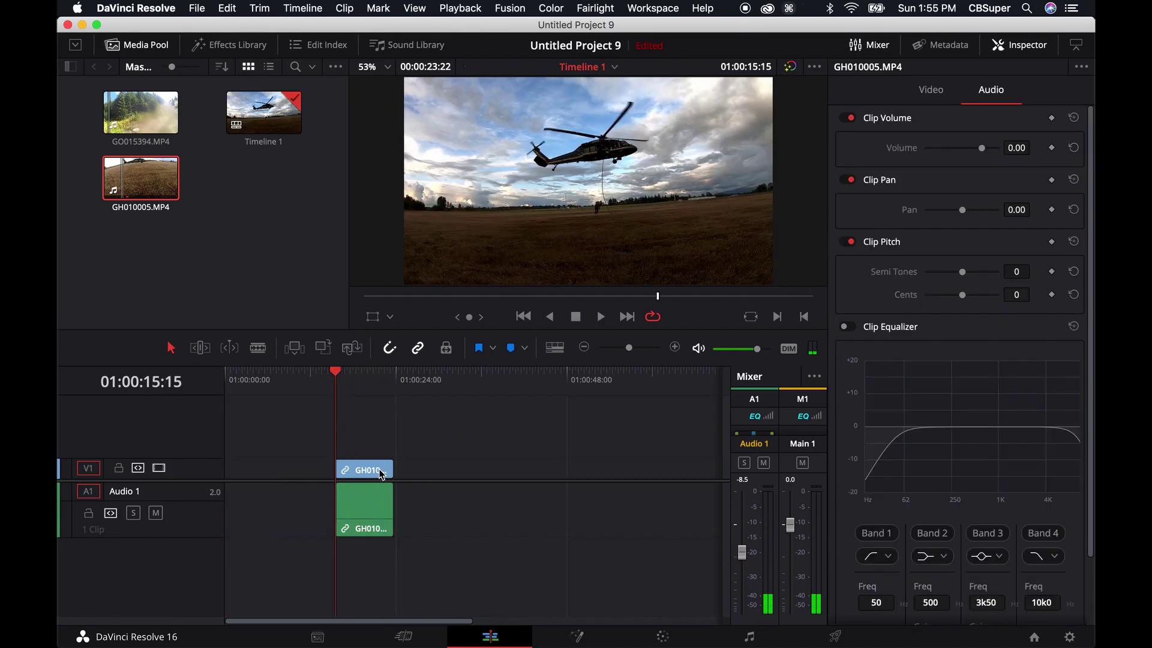
left_click_drag(361, 494, 201, 475)
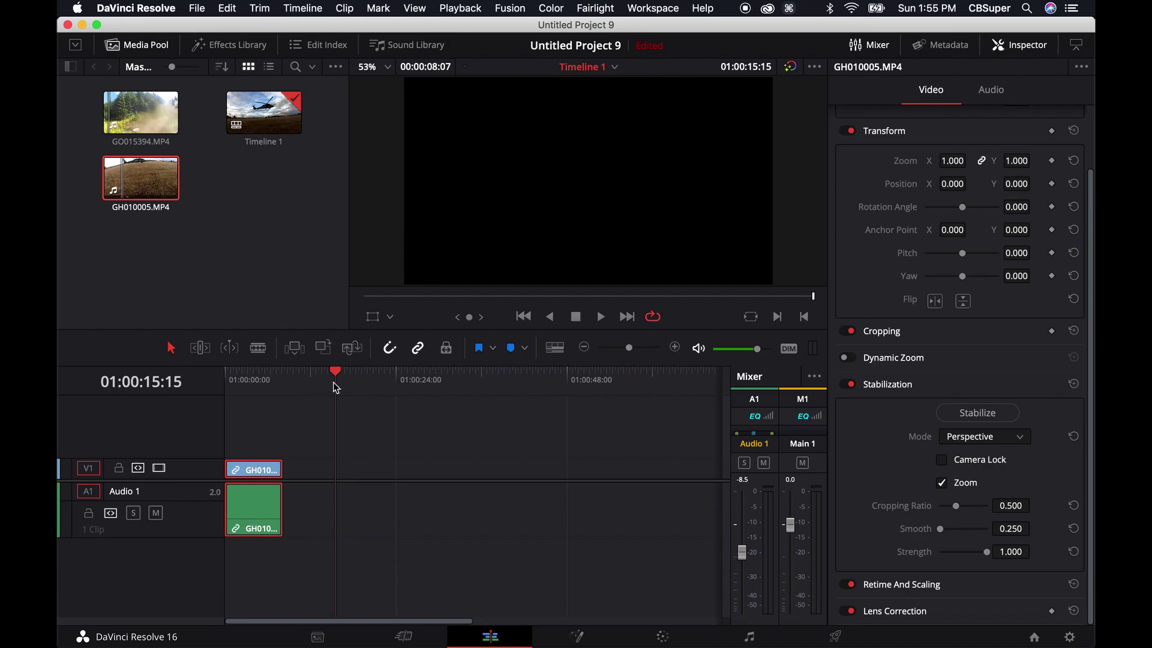
- Play the helicopter clip from the start, scrub to 01:00:02:03, and select its audio
key("Home")
key("space")
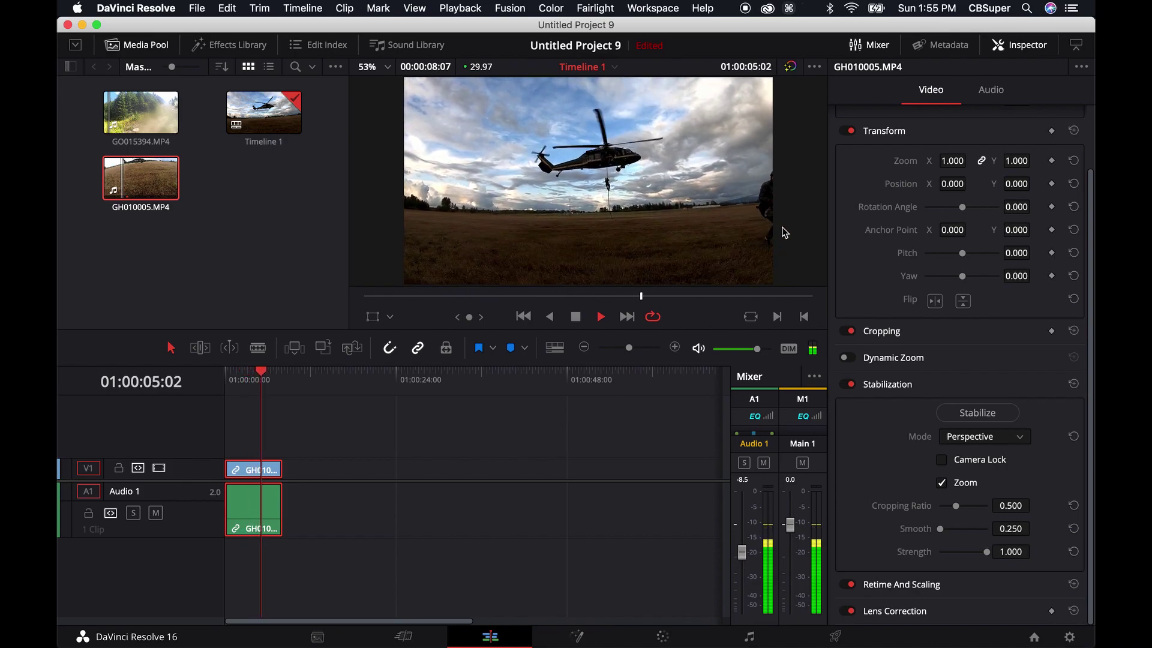
left_click(225, 378)
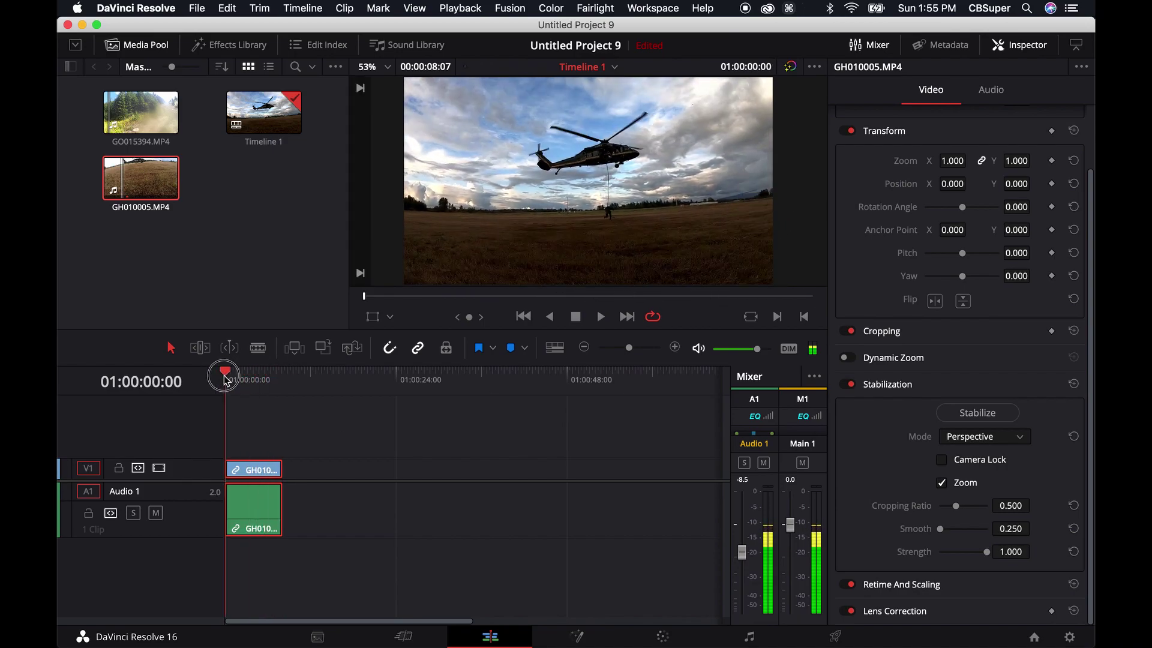
left_click_drag(225, 378, 240, 377)
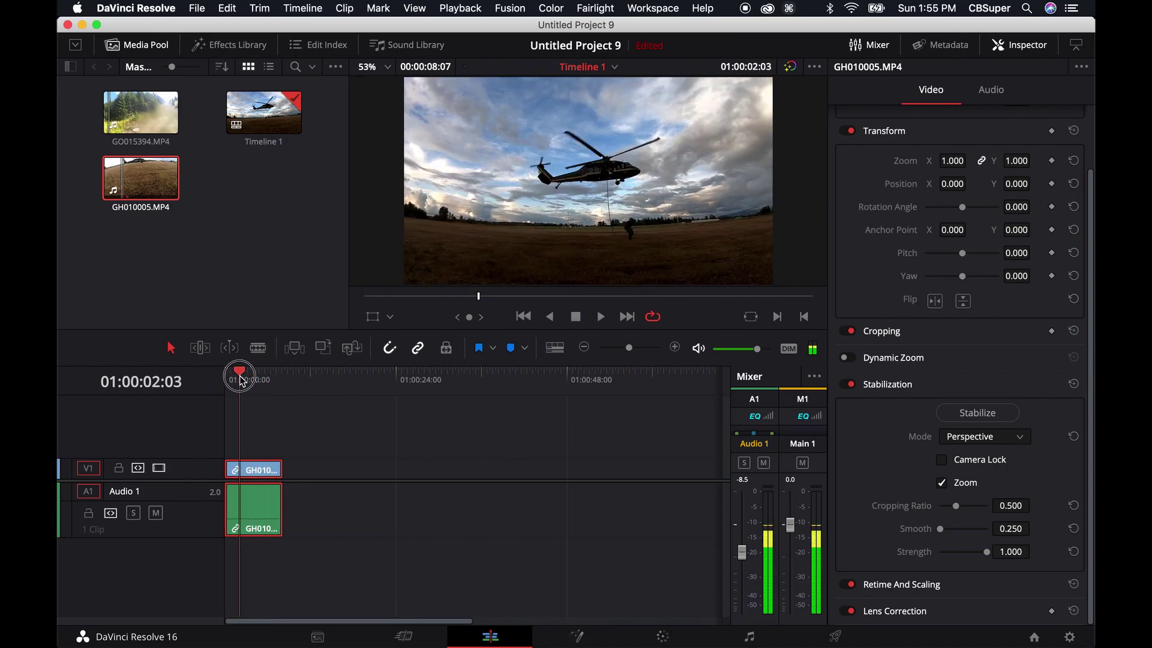
left_click(273, 506)
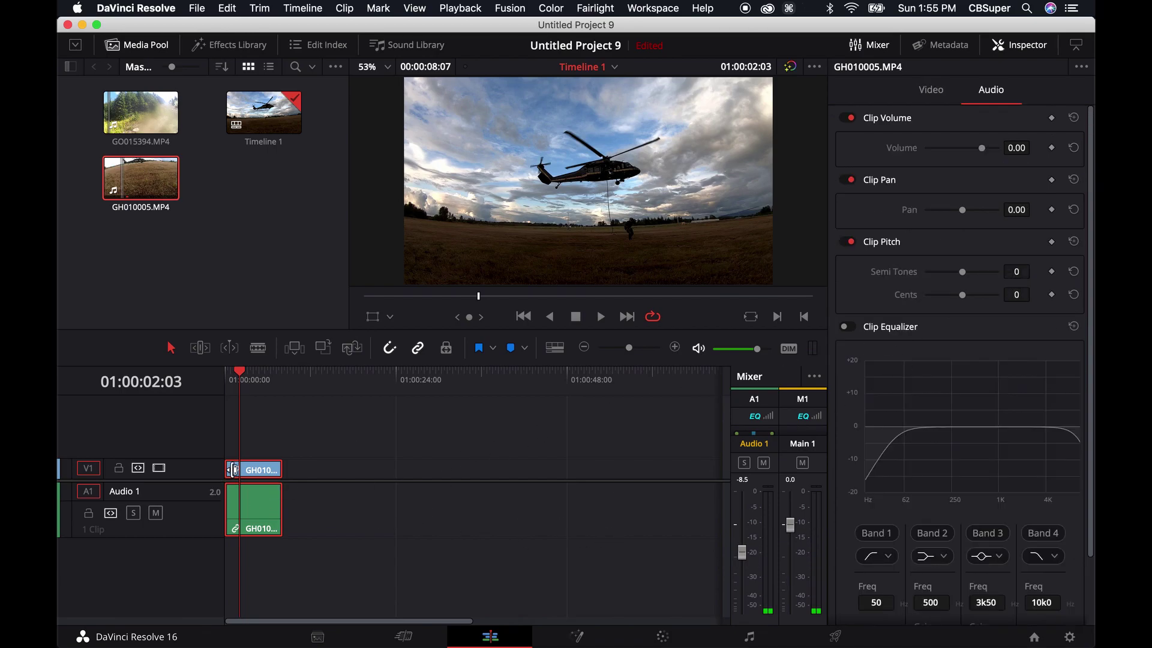
- Stabilize the helicopter clip with Smooth 0.365 and Cropping Ratio 0.250, then play it
left_click(247, 470)
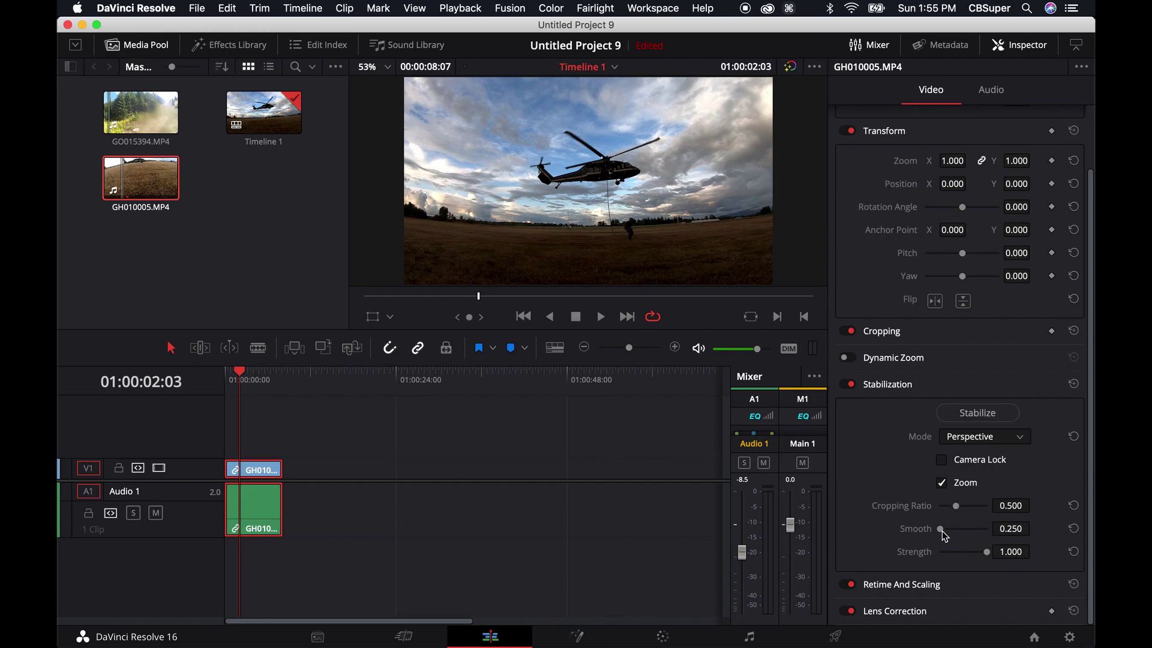
left_click_drag(943, 533, 925, 509)
left_click(982, 414)
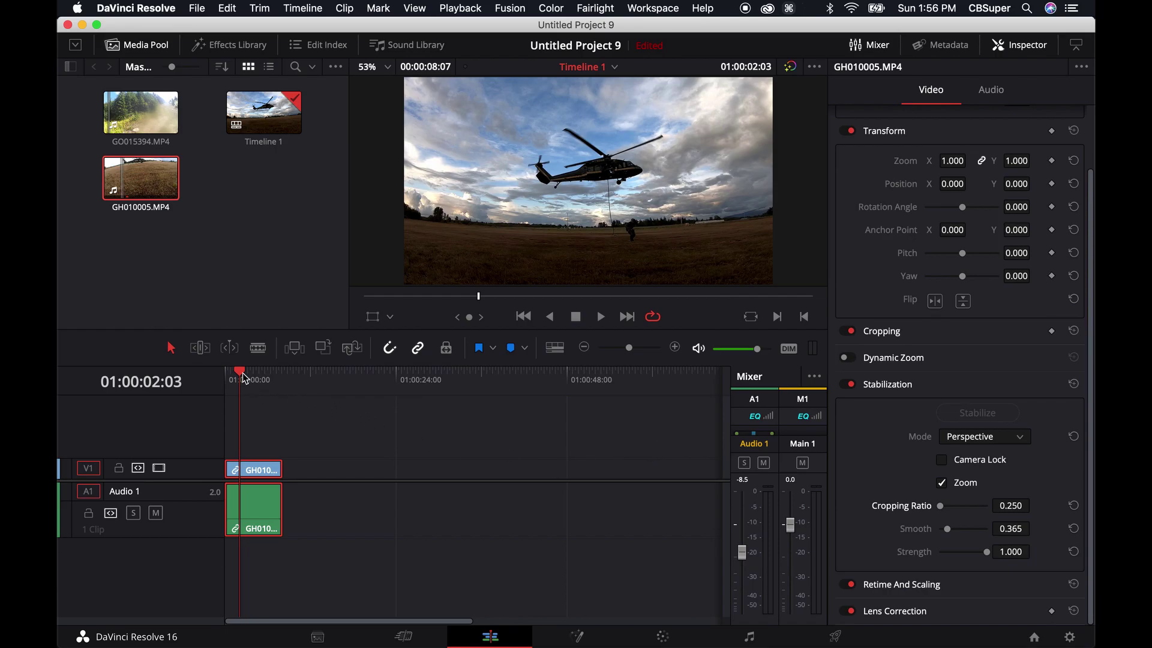
left_click_drag(244, 378, 207, 387)
key("space")
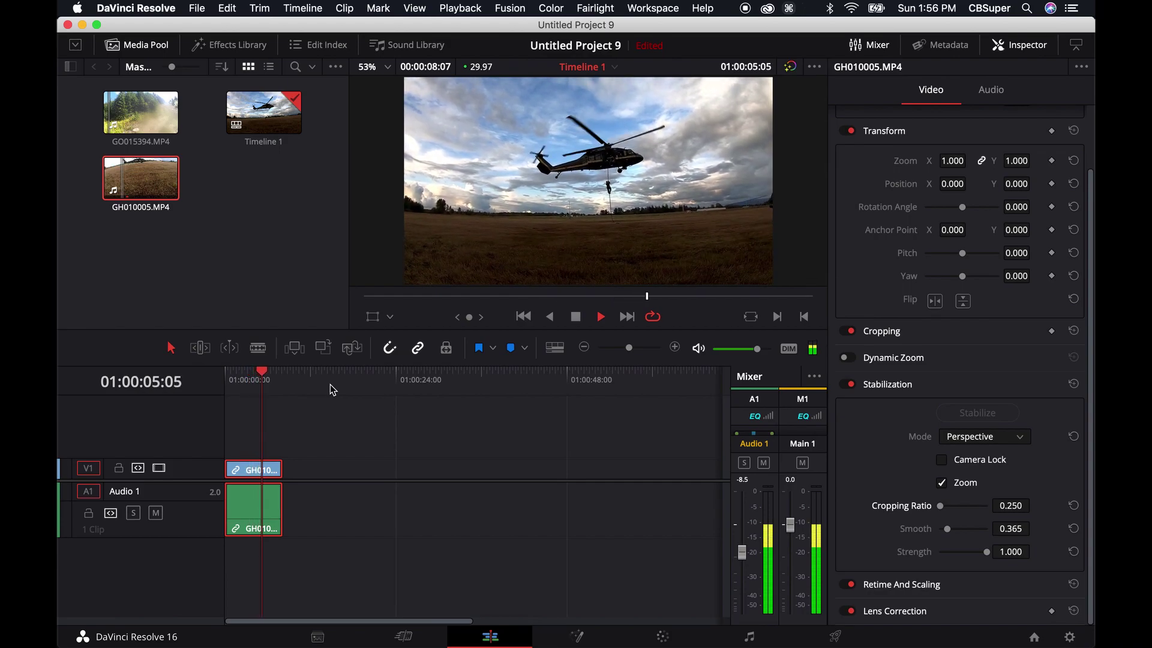
key("Home")
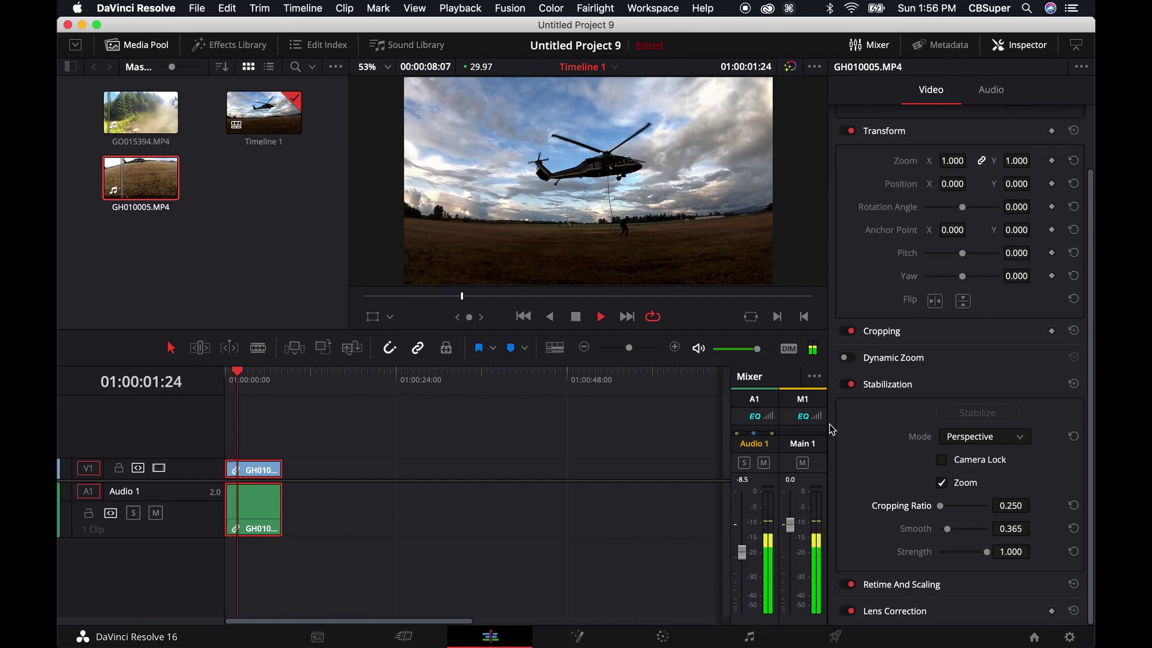
- Lower Smooth to 0.250, re-stabilize the helicopter clip, and review it from the start
key("space")
mouse_move(948, 530)
left_mouse_down()
mouse_move(933, 532)
mouse_move(945, 534)
left_mouse_up()
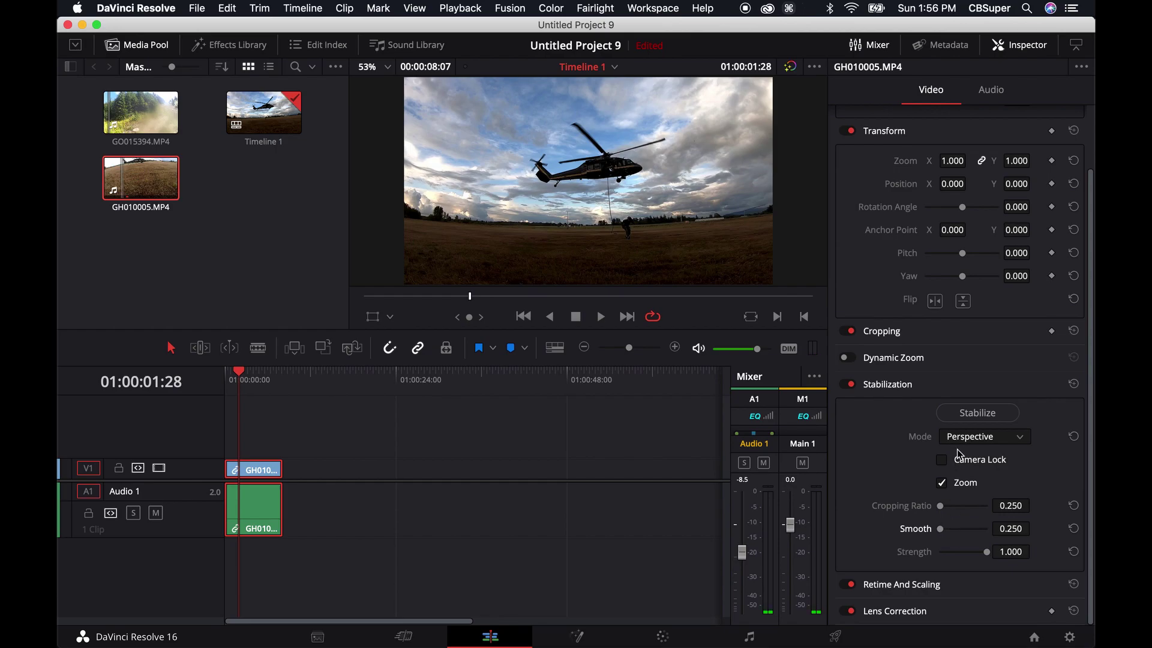
left_click(977, 412)
left_click(238, 378)
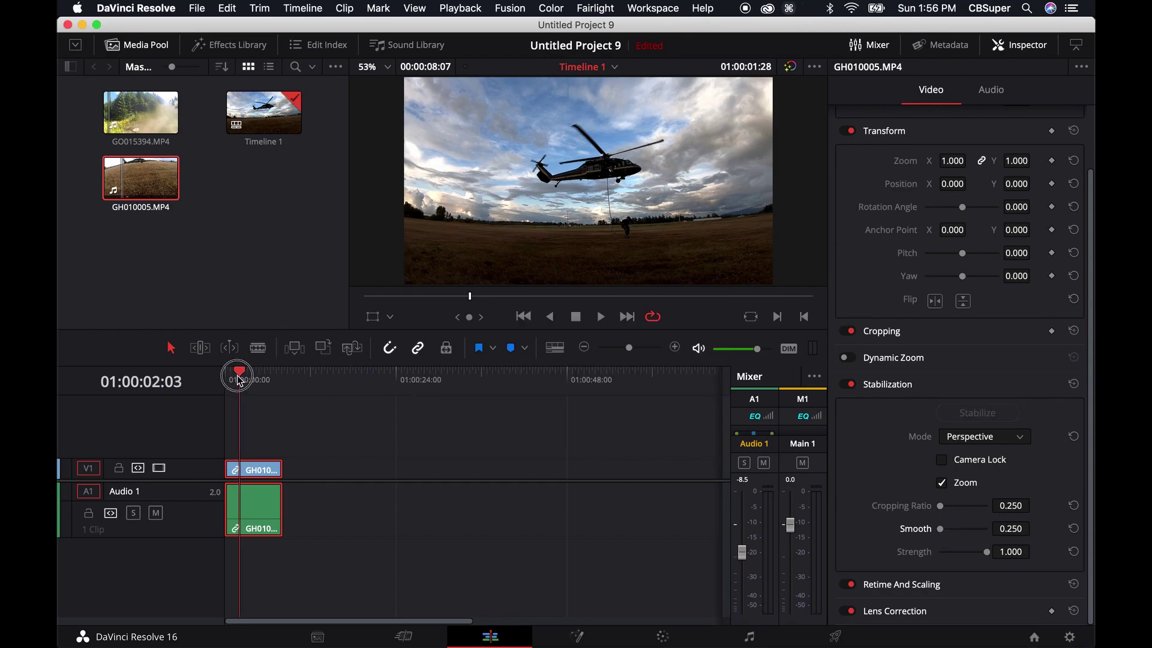
key("Home")
key("space")
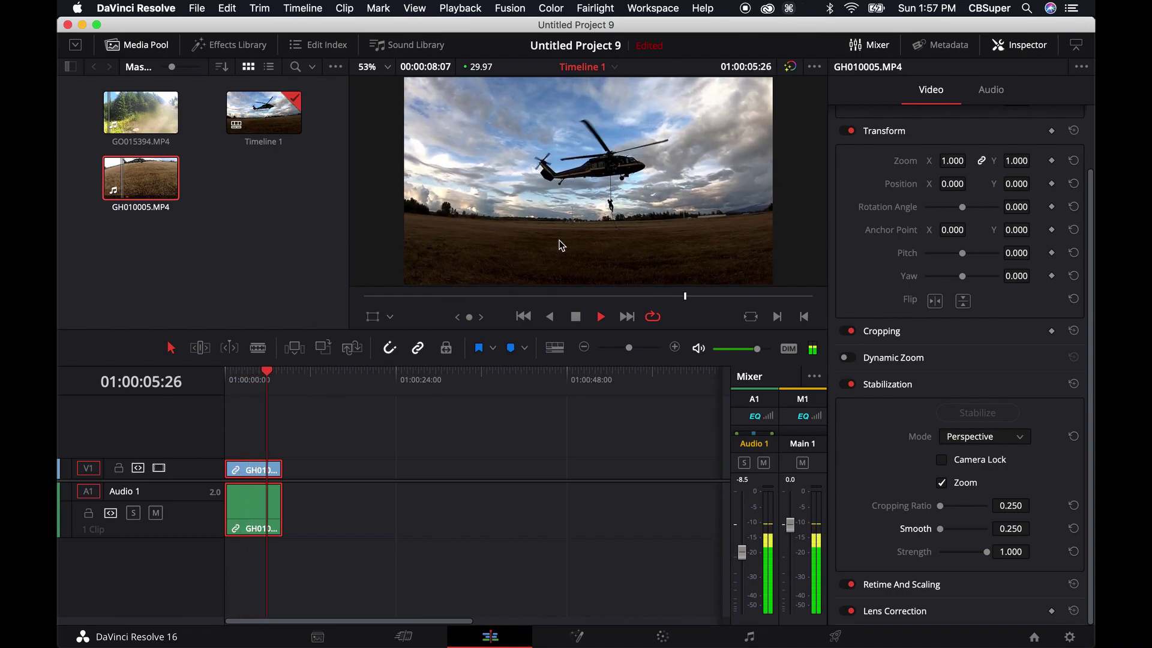
key("space")
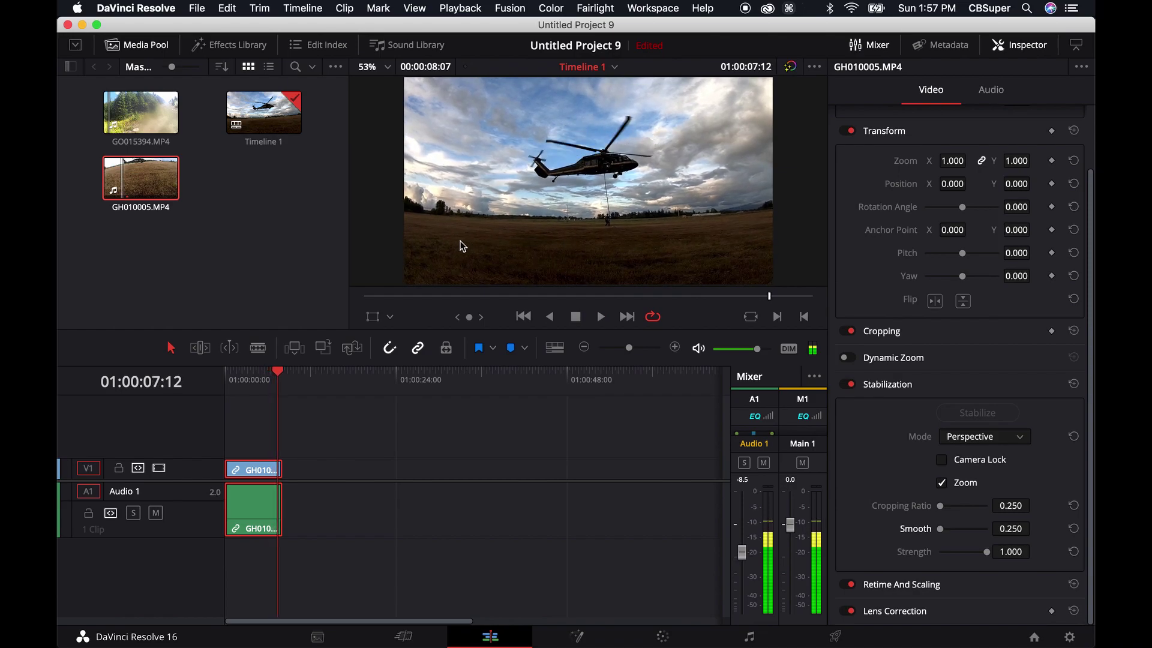
key("Home")
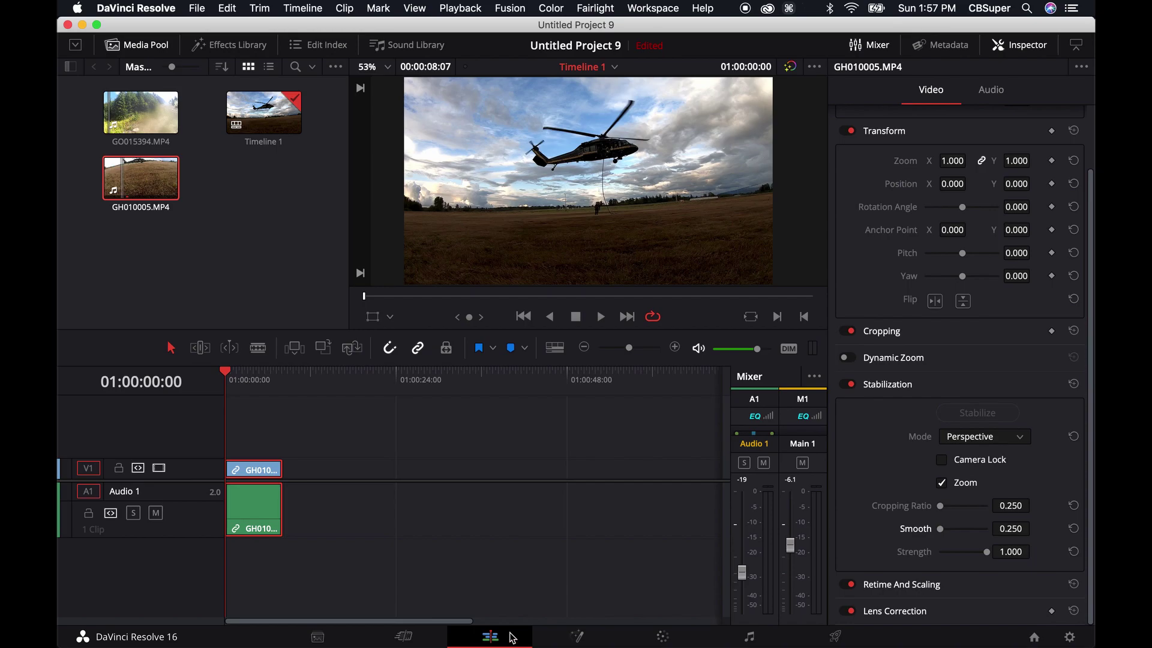
- Go through the Fusion page to the Color page for the helicopter clip
left_click(585, 642)
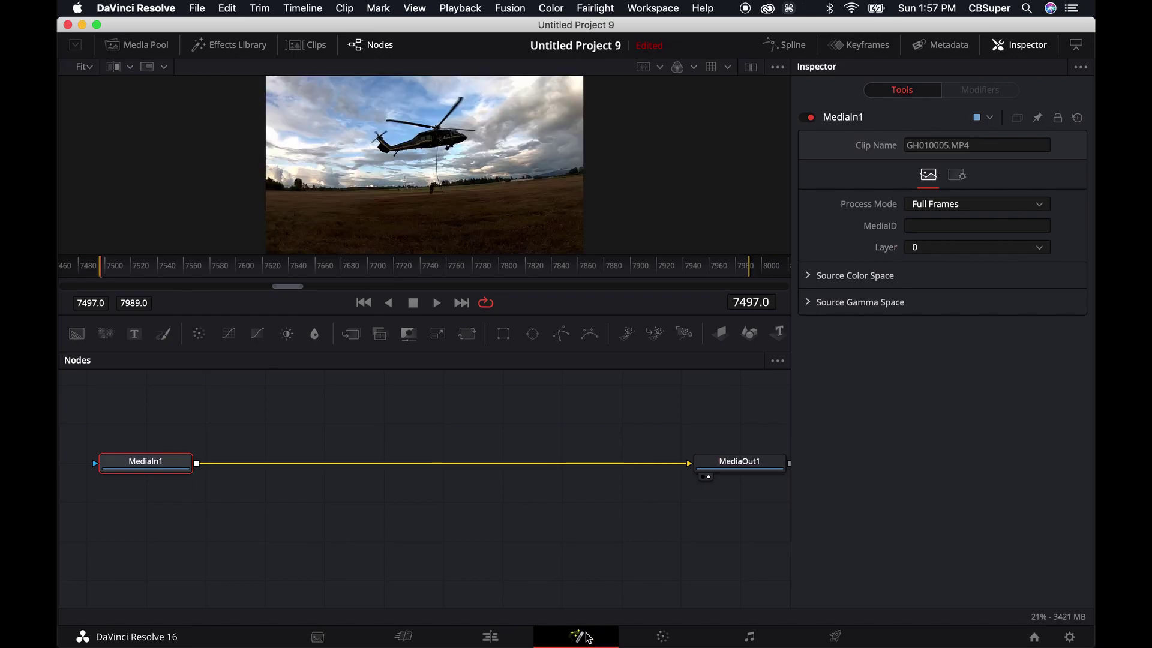
left_click(658, 640)
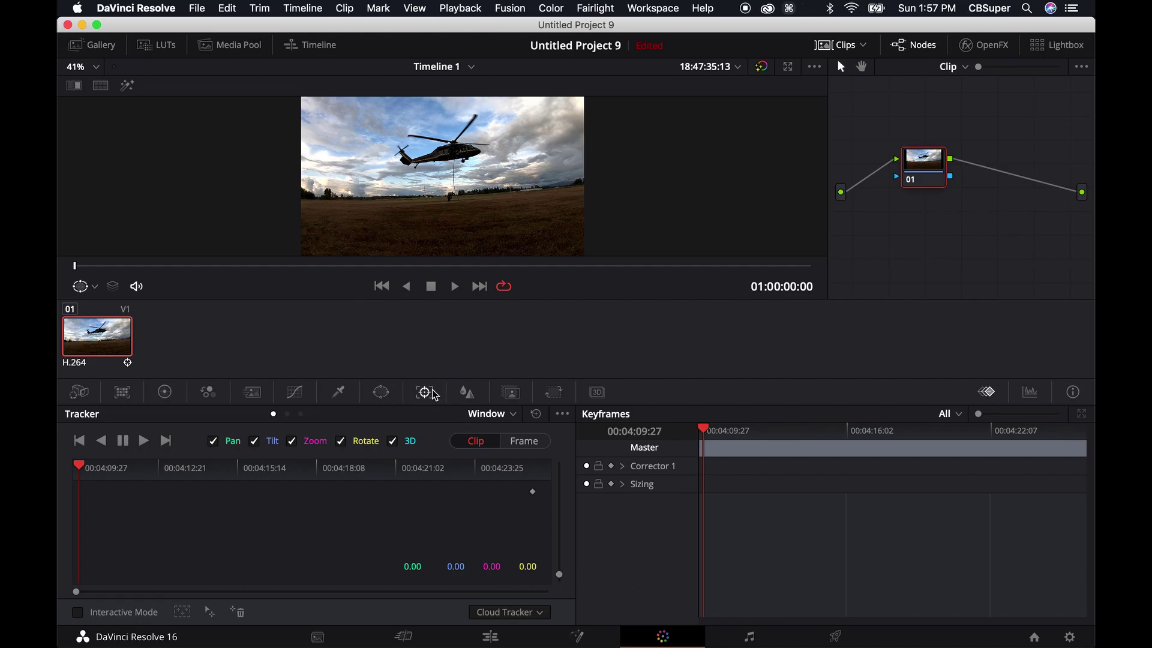
- Switch the Tracker palette to Stabilizer and keep Perspective mode, showing Cropping Ratio 0.25 and Smooth 0.25
left_click(513, 414)
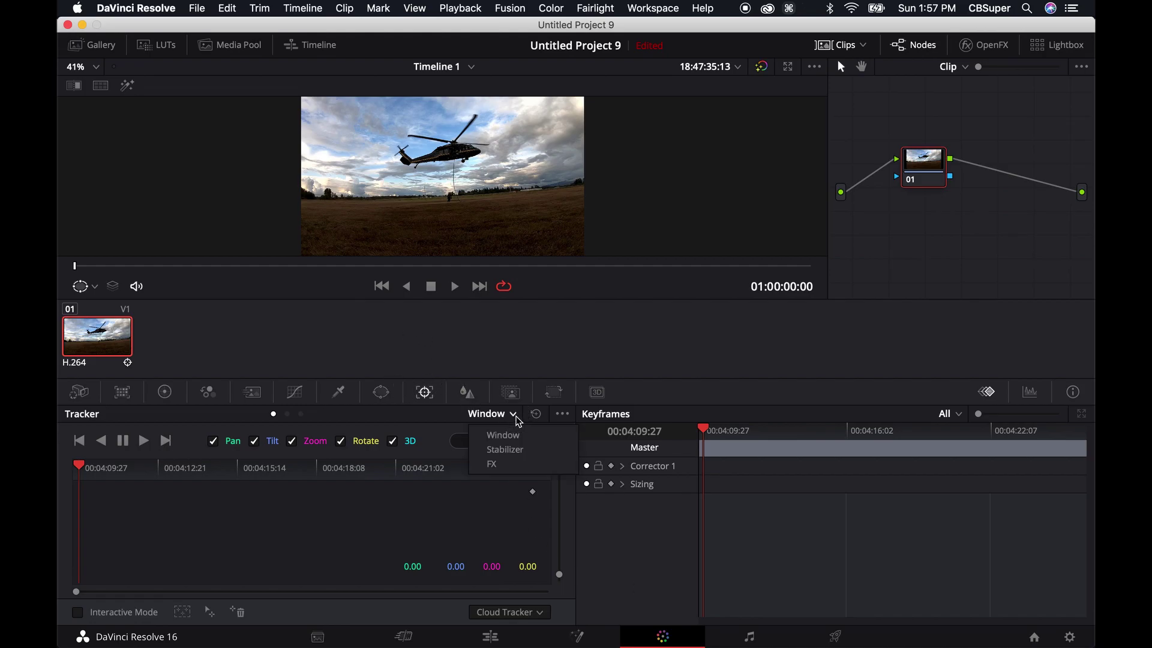
left_click(506, 449)
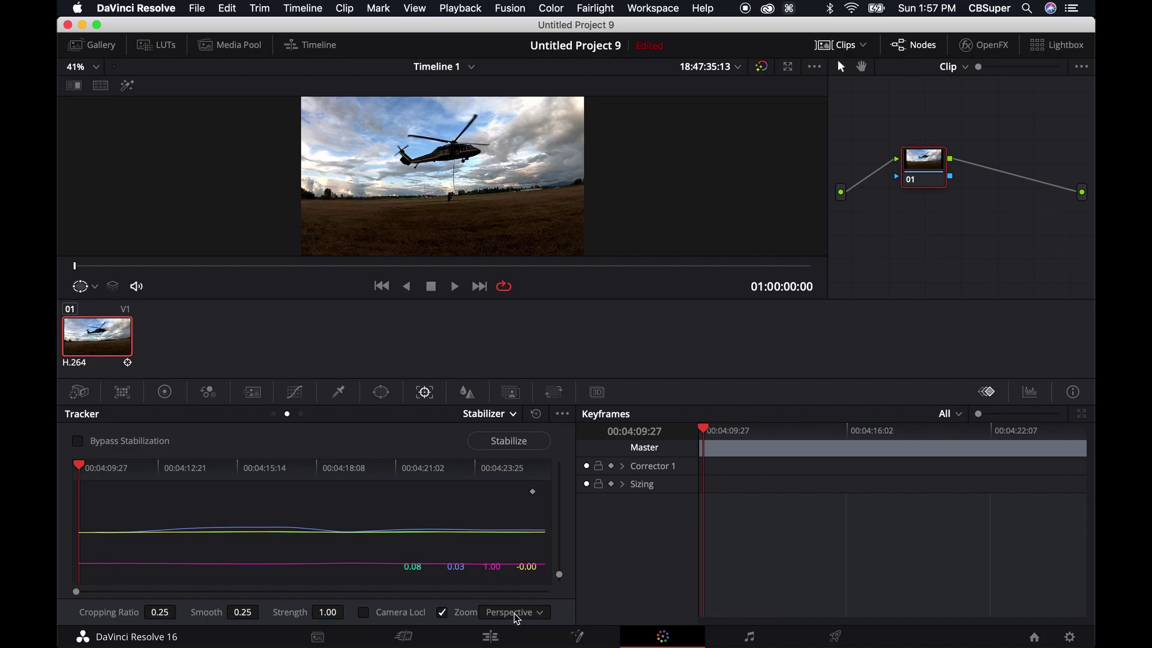
left_click(516, 615)
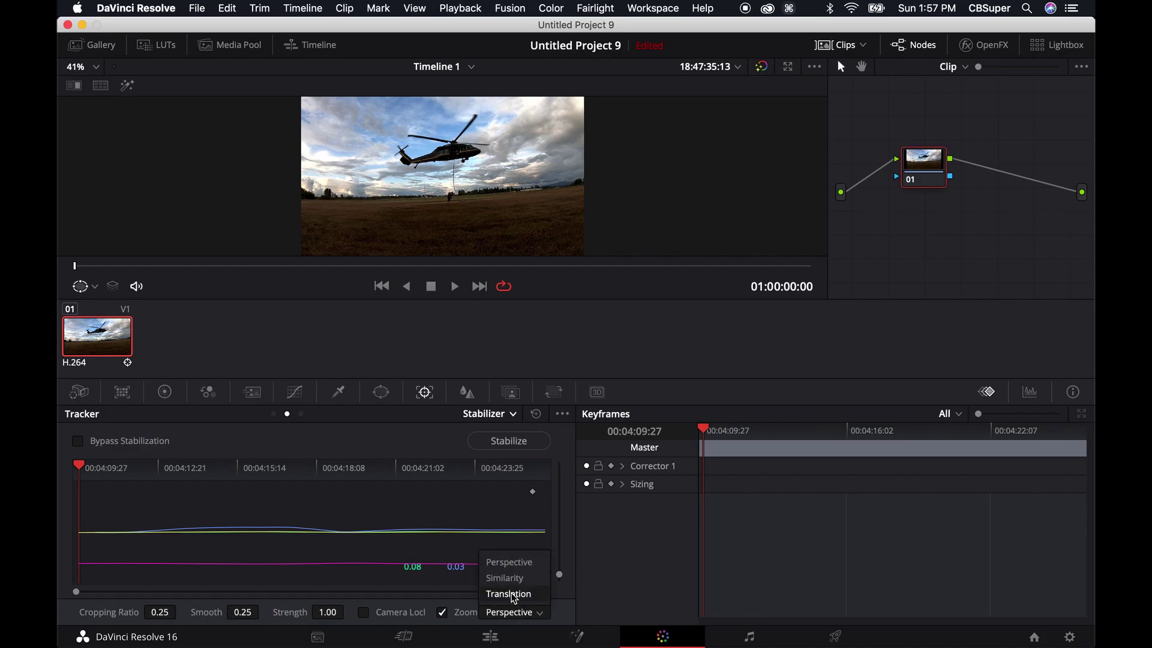
left_click(499, 617)
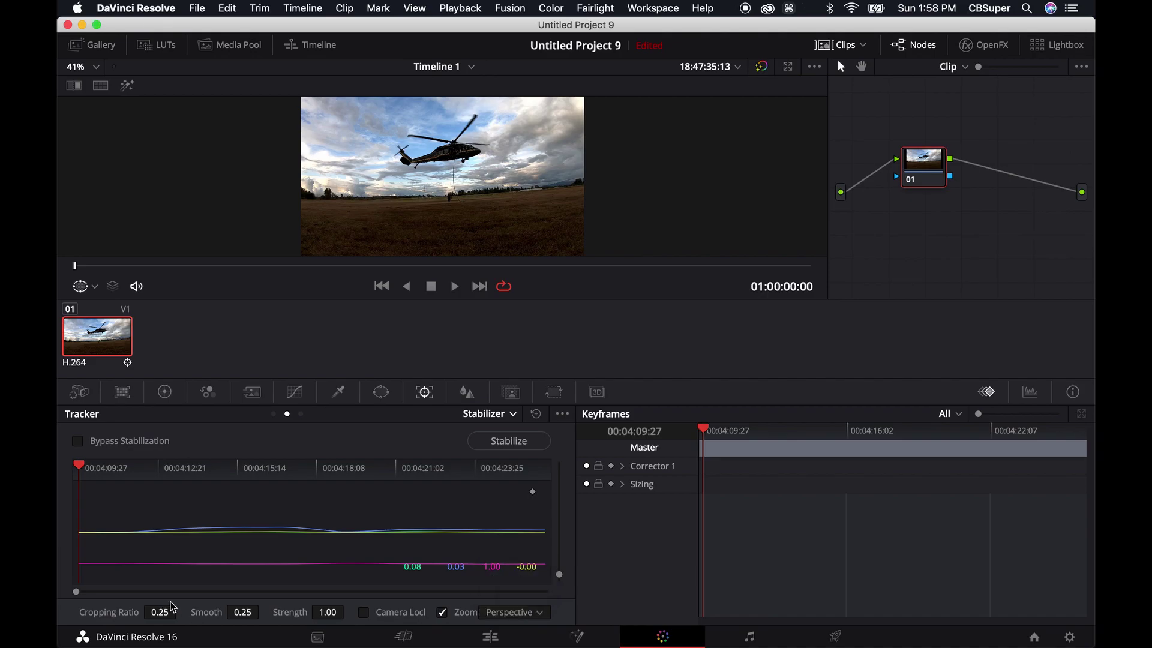